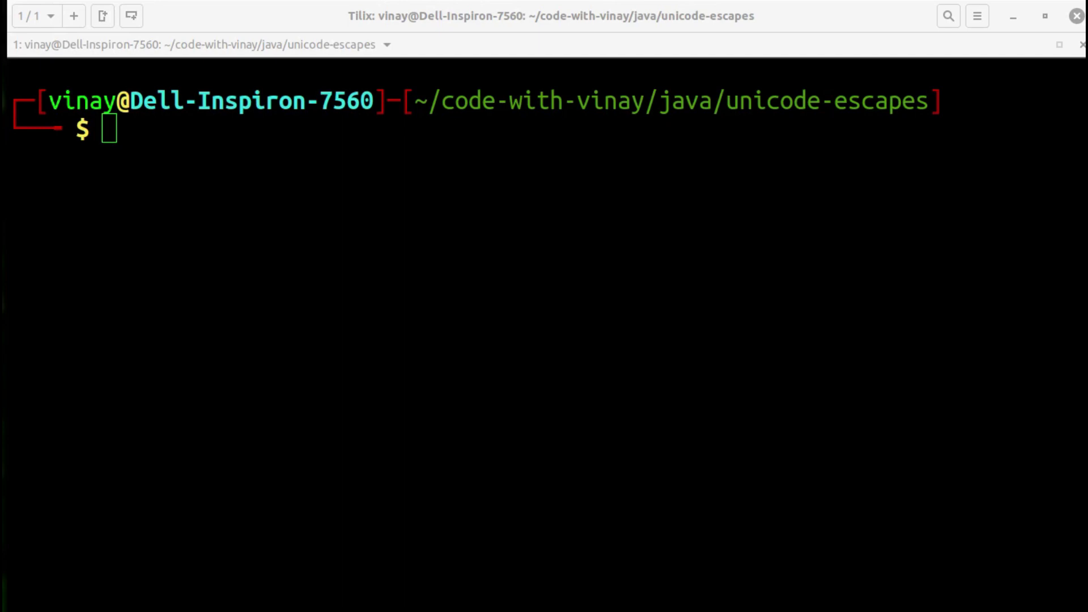
# - Start UnicodeEscapeDemo.java in nano and lay out the class body with an indented line
pyautogui.click(431, 196)
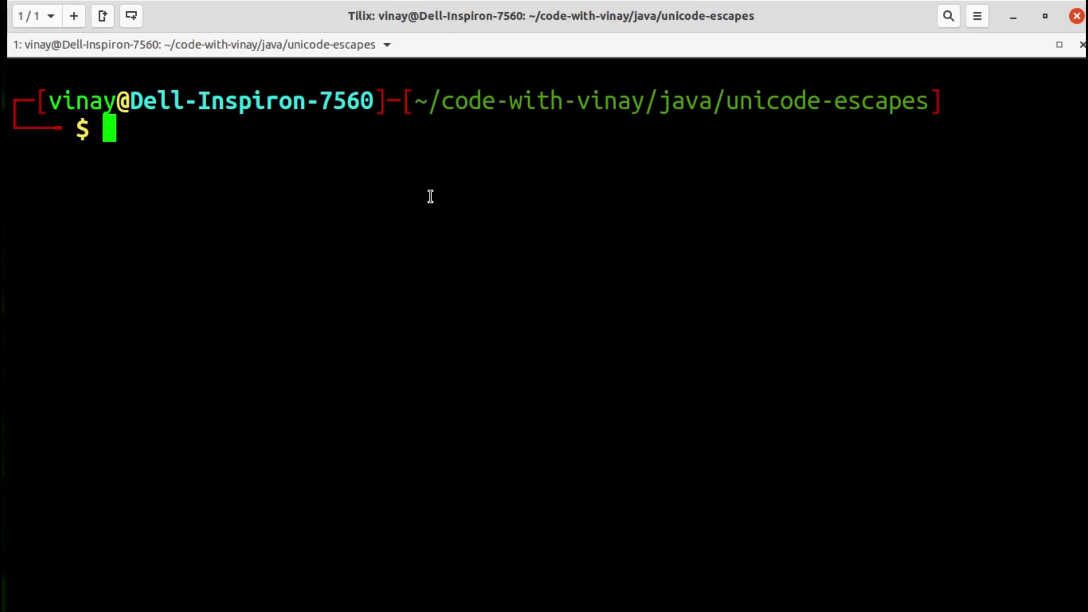
pyautogui.write('nano ')
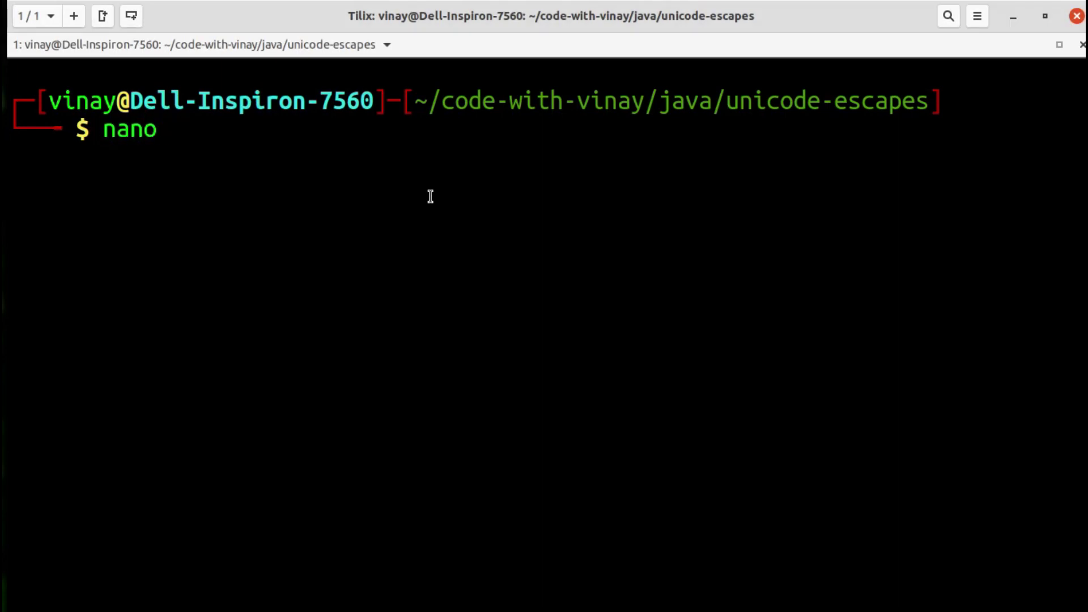
pyautogui.write('U')
pyautogui.write('n')
pyautogui.write('icodeEsc')
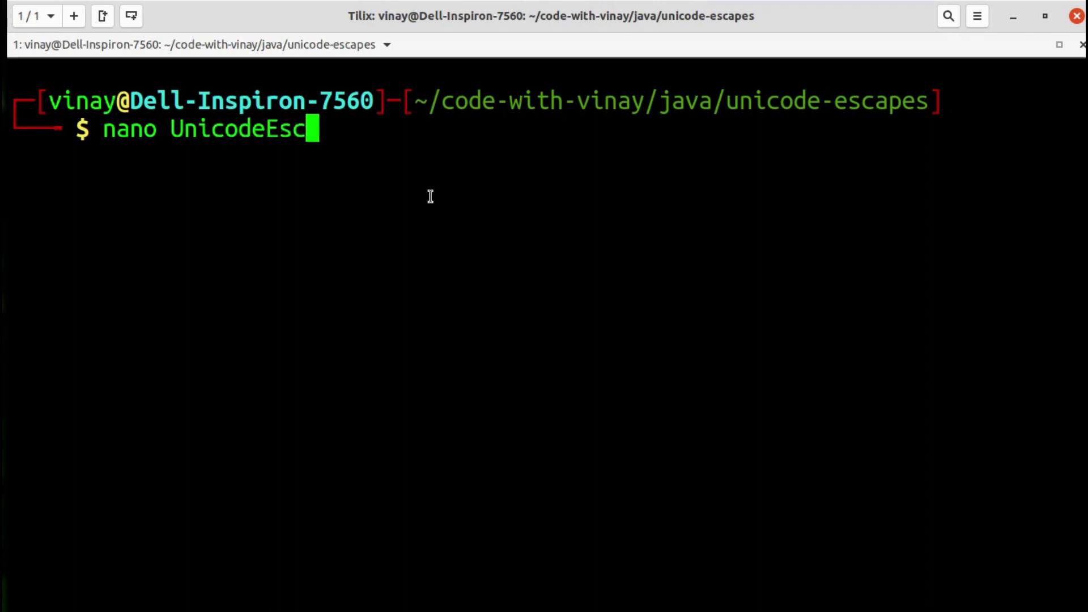
pyautogui.write('apeDemo')
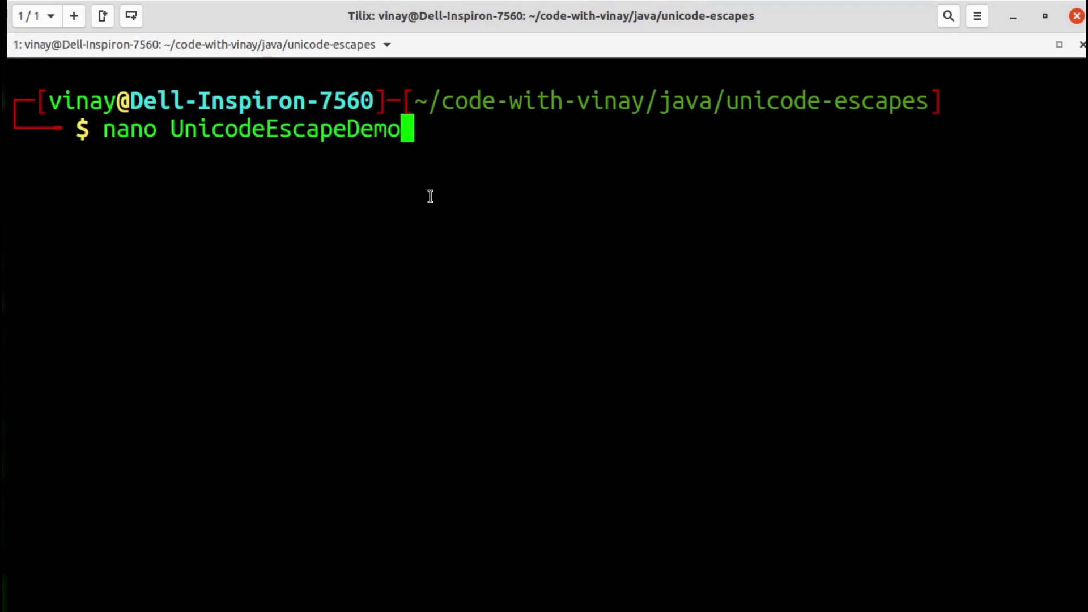
pyautogui.write('.java')
pyautogui.press('Return')
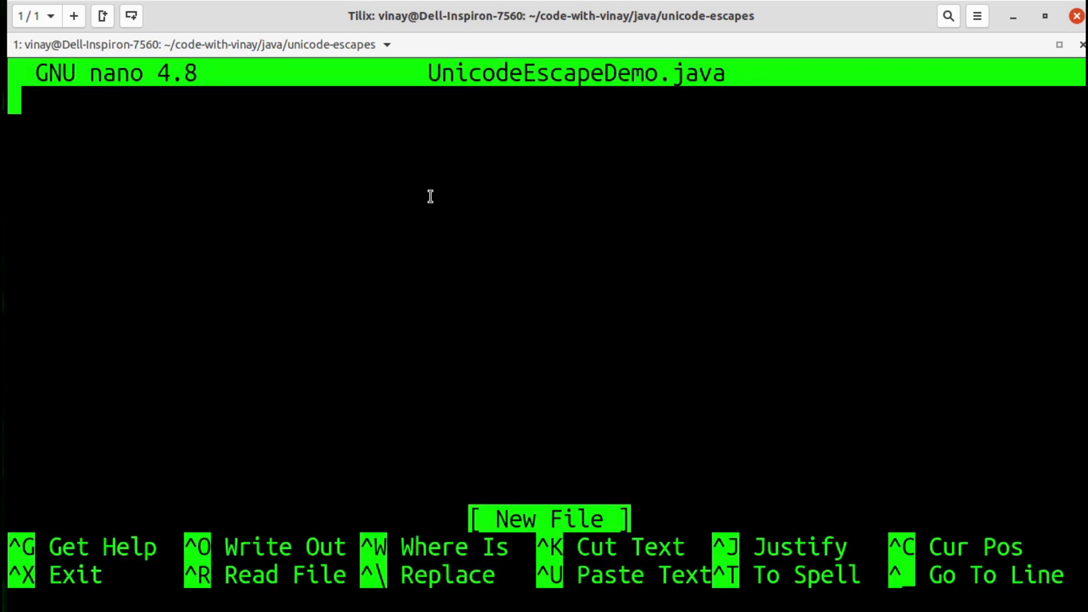
pyautogui.write('class ')
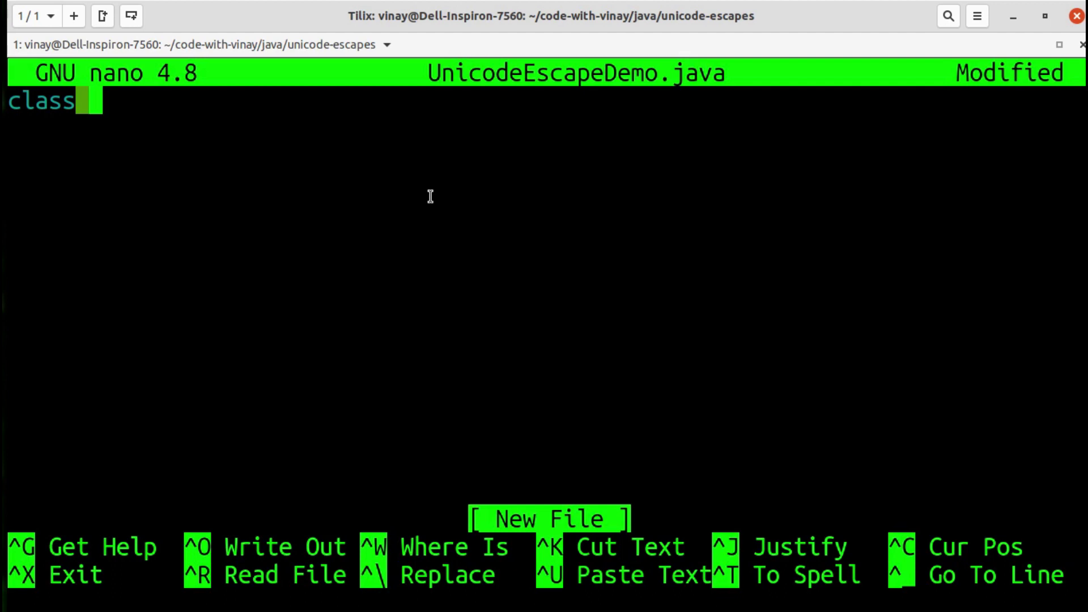
pyautogui.write('Unicod')
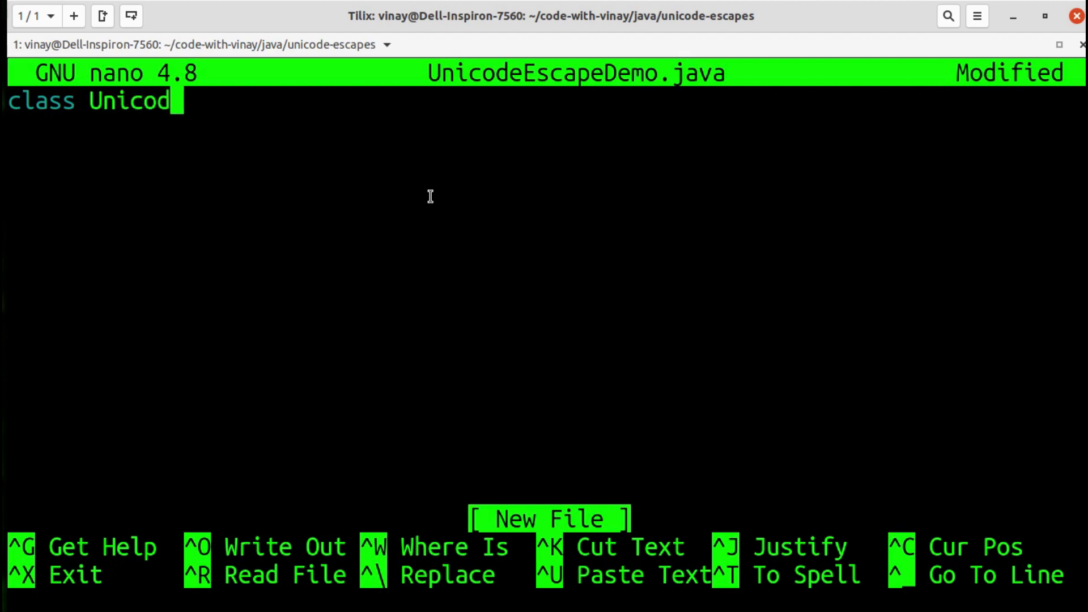
pyautogui.write('eEscape')
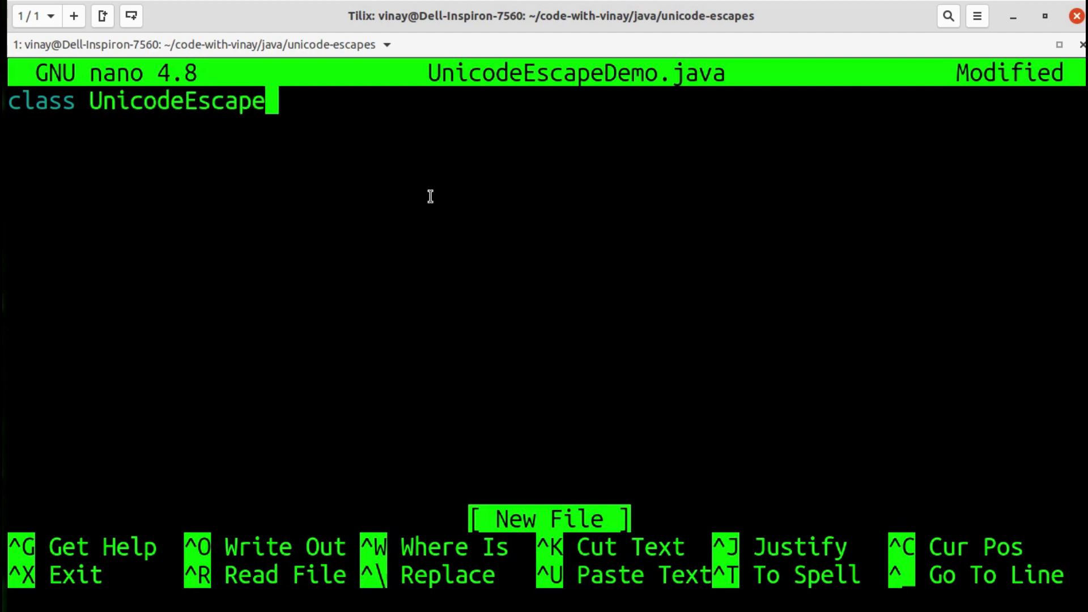
pyautogui.write('Demo')
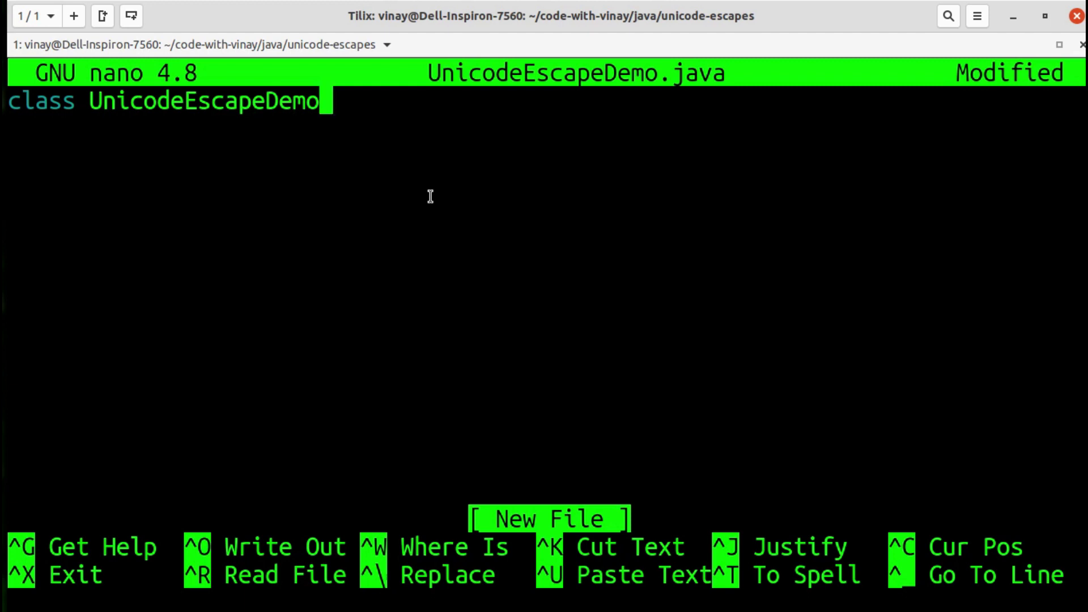
pyautogui.write('{')
pyautogui.press('Return')
pyautogui.press('Return')
pyautogui.write('}')
pyautogui.press('Up')
pyautogui.press('Tab')
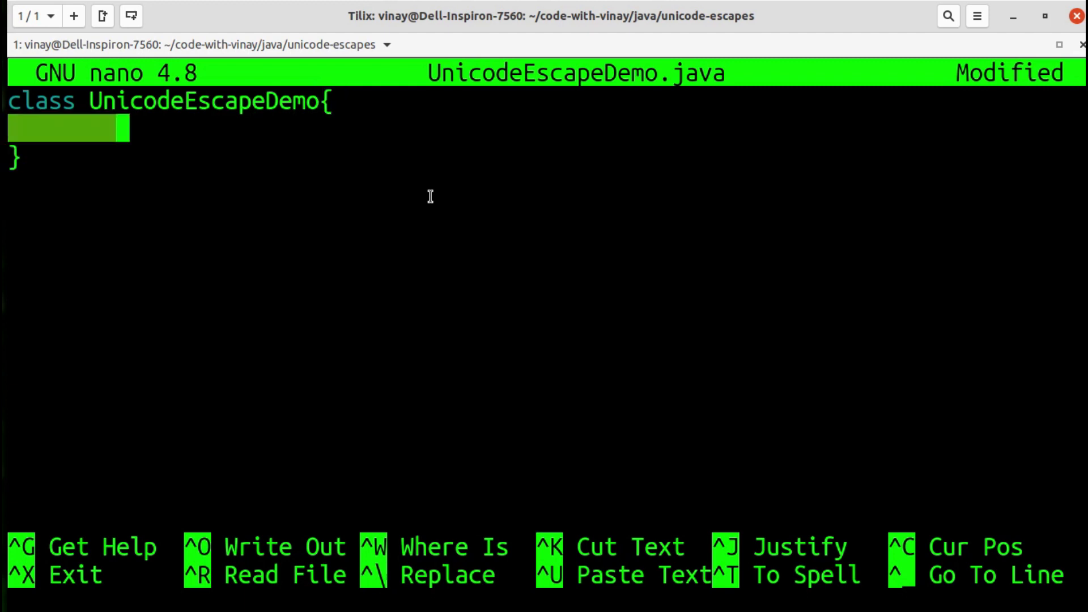
pyautogui.write('publ')
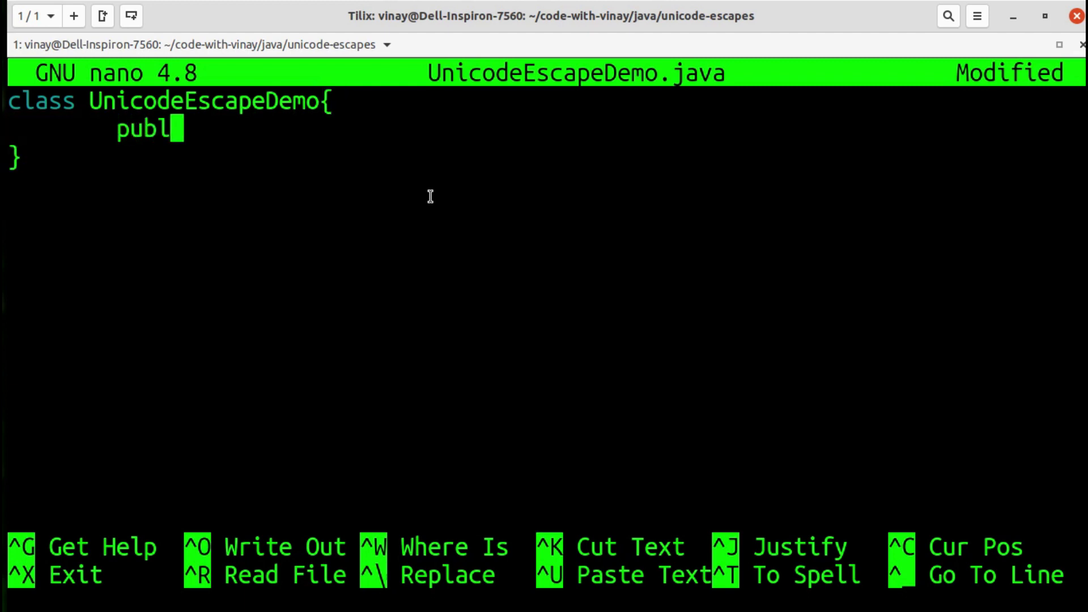
pyautogui.write('ic static void')
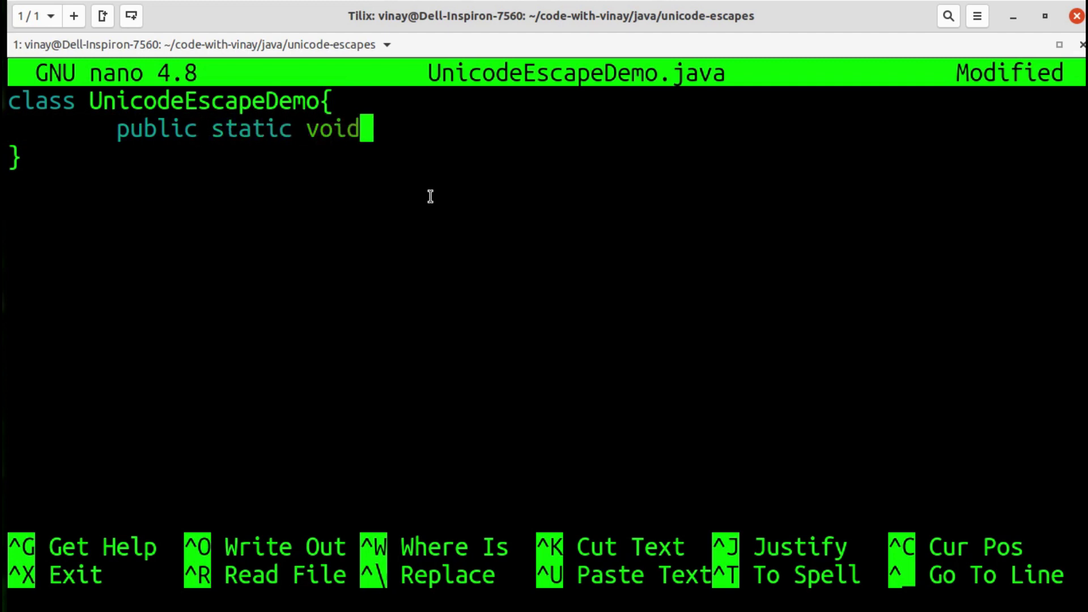
pyautogui.write(' main( S')
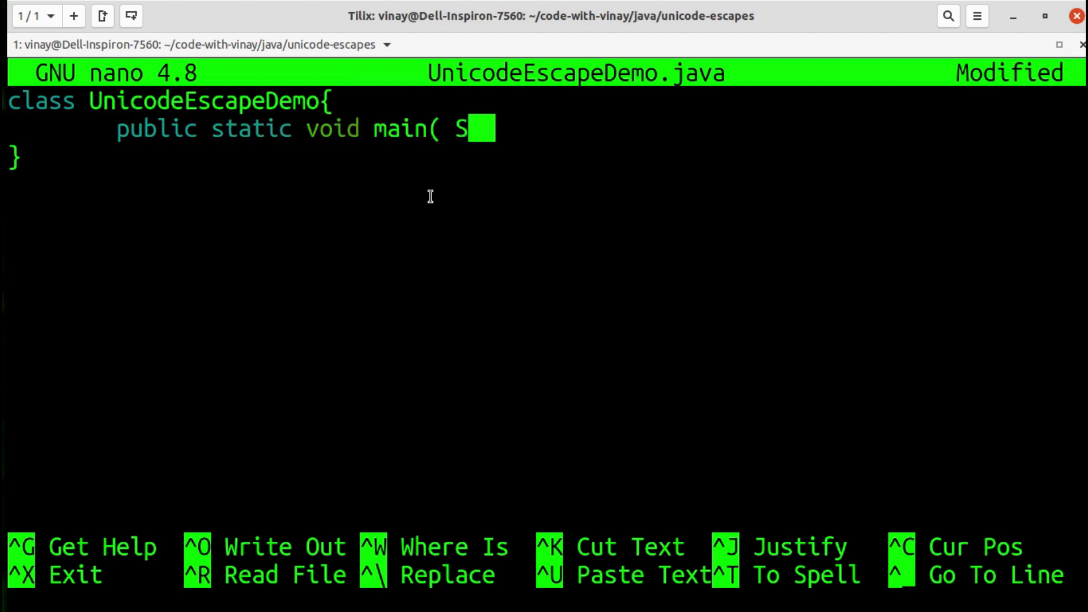
pyautogui.write('tring args')
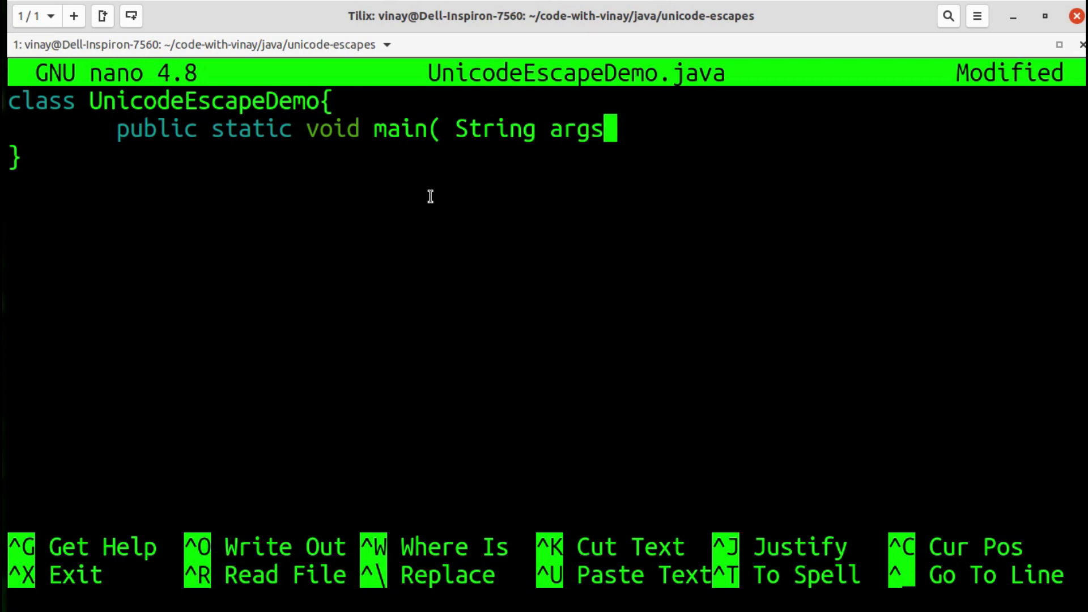
pyautogui.write('[] ){')
# - Add the main method and its println("Code With Vinay") statement, properly indented
pyautogui.press('Return')
pyautogui.press('Return')
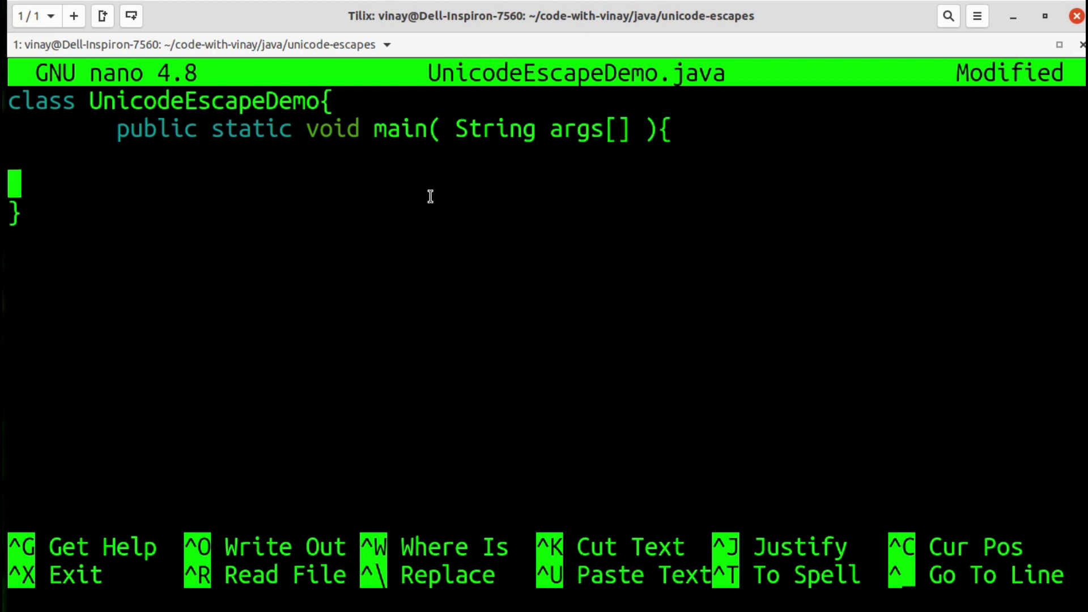
pyautogui.press('Tab')
pyautogui.write('}')
pyautogui.press('Up')
pyautogui.press('Tab')
pyautogui.press('Tab')
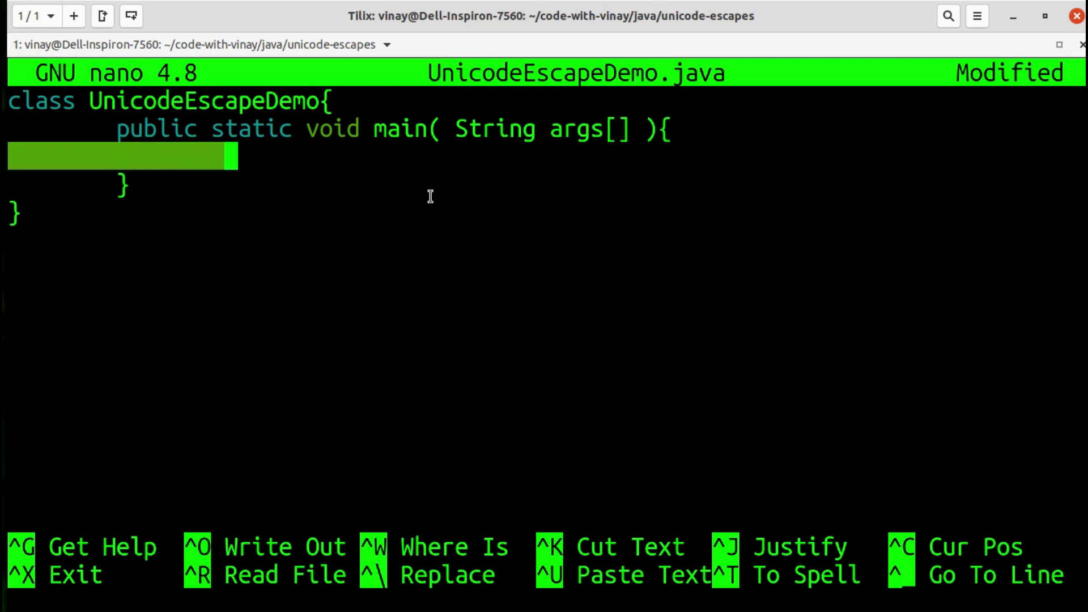
pyautogui.write('System')
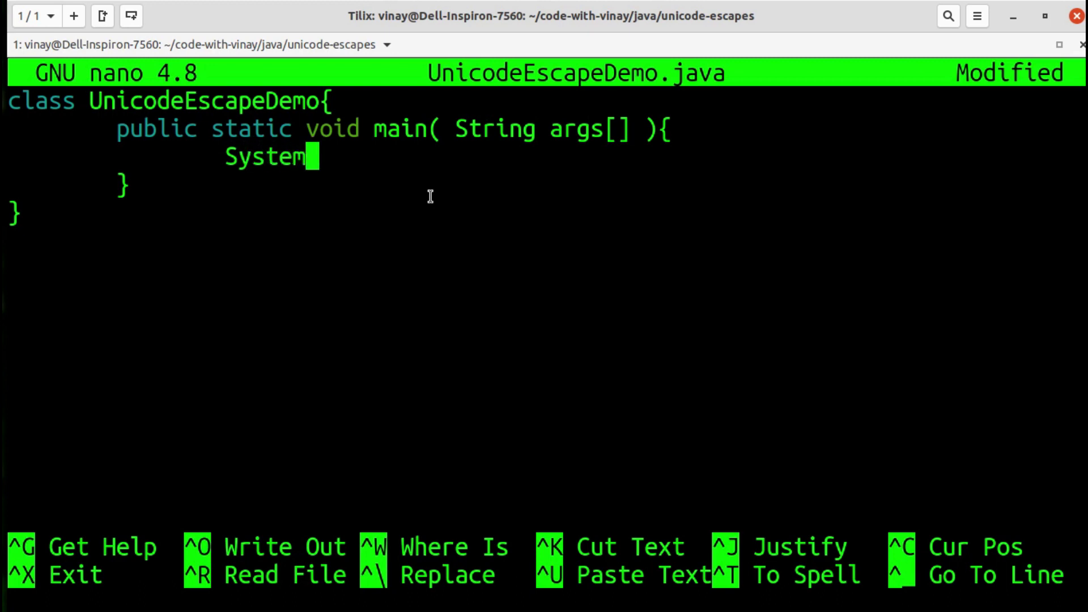
pyautogui.write('.out.printl')
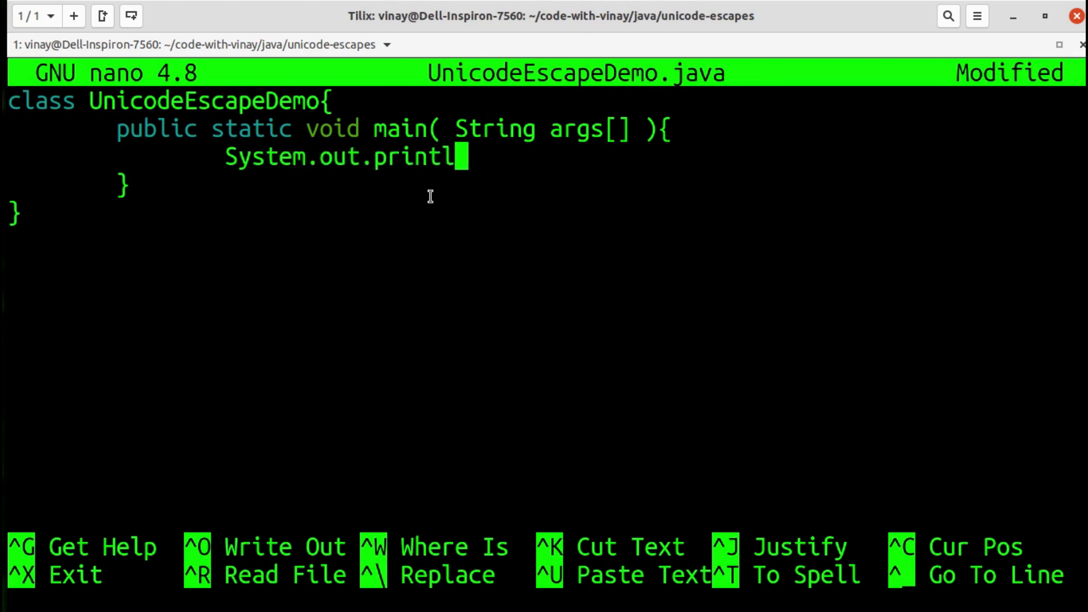
pyautogui.write('n("')
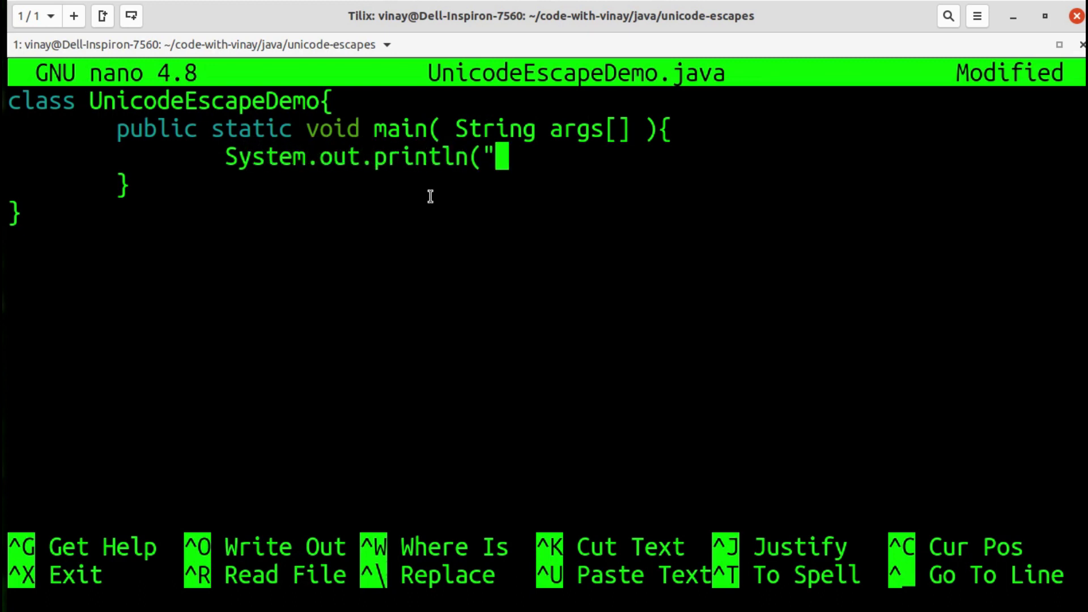
pyautogui.write('Code ')
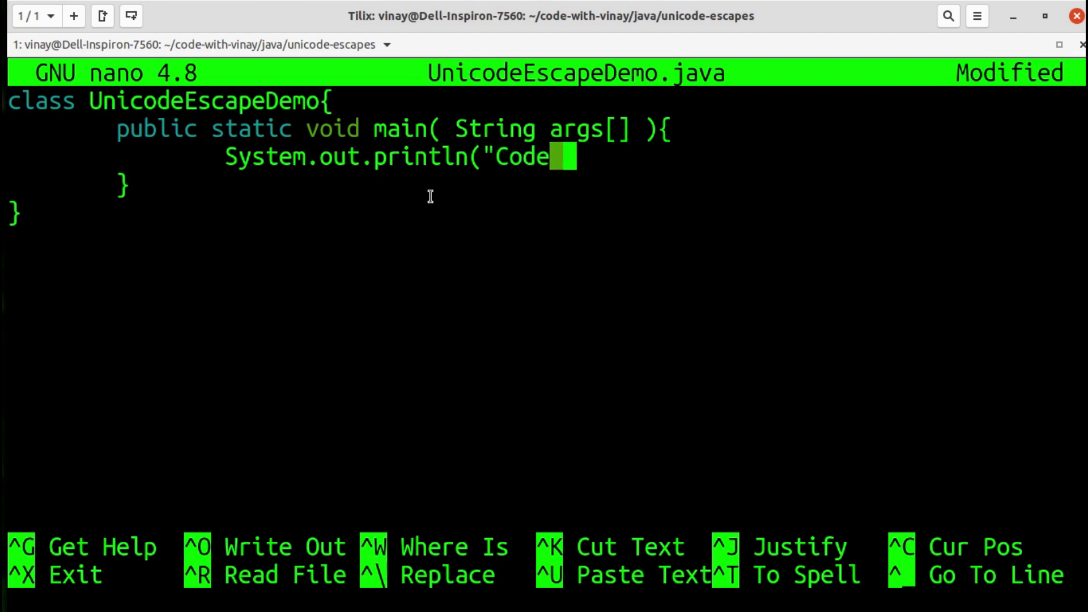
pyautogui.write('With Vin')
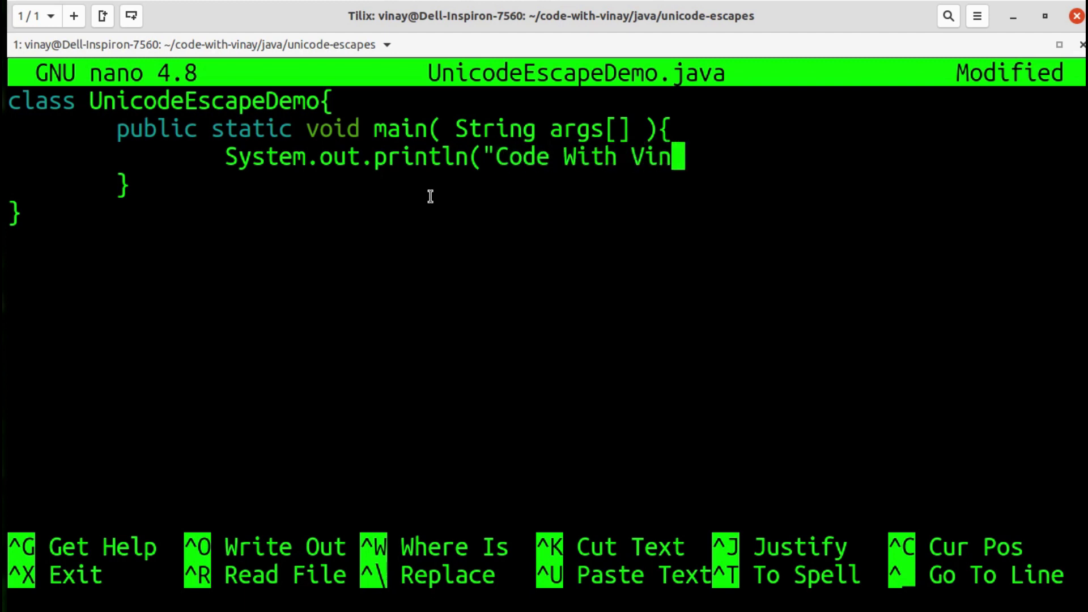
pyautogui.write('ay")')
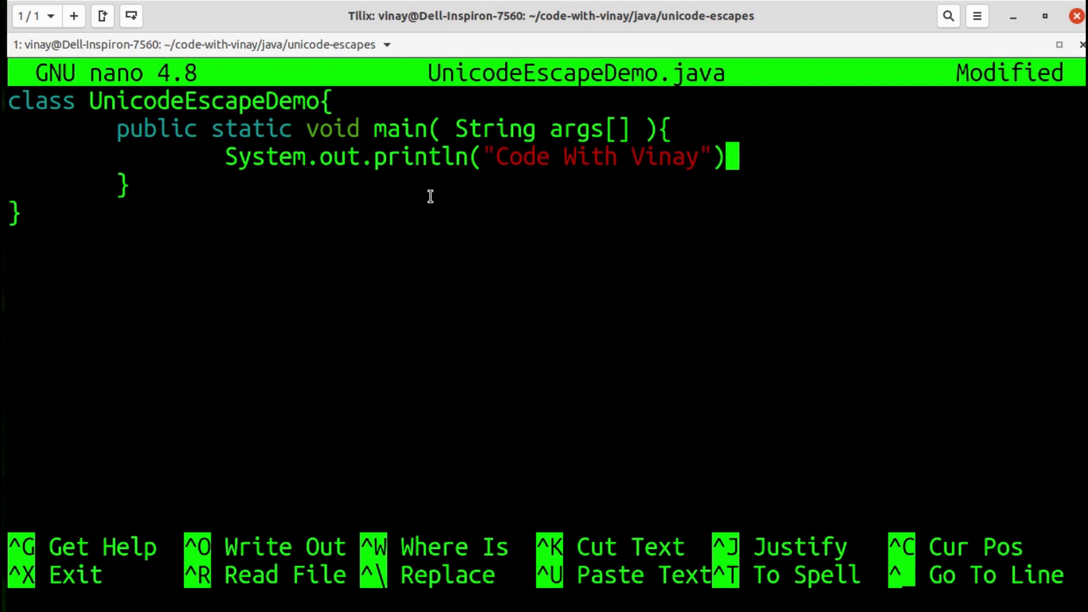
pyautogui.write(';')
# - Save the file under its name and return to the shell
pyautogui.hotkey('ctrl', 'o')
pyautogui.press('Return')
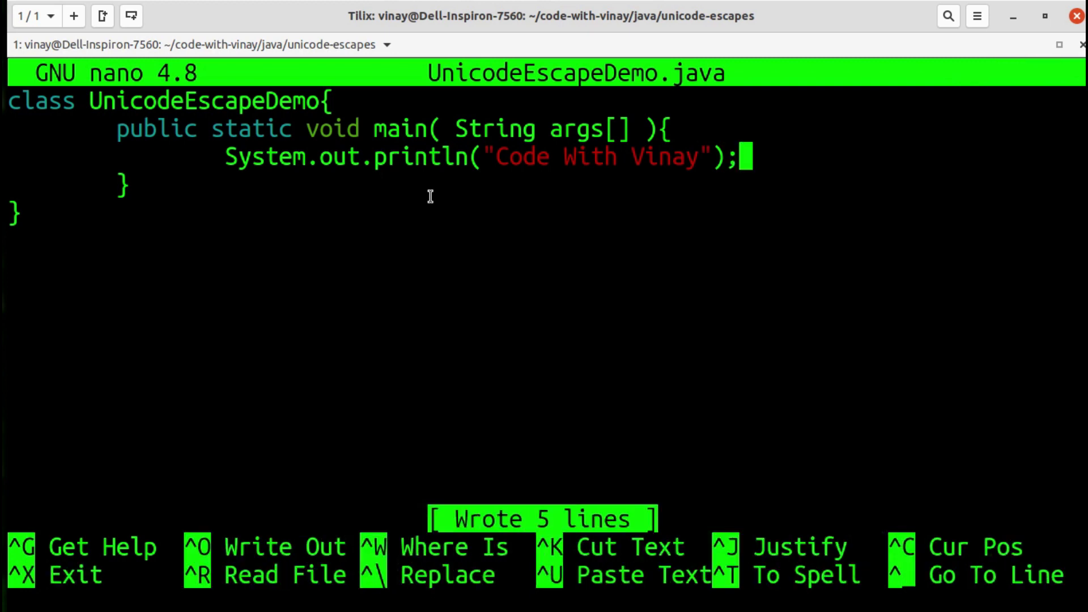
pyautogui.hotkey('ctrl', 'x')
pyautogui.write('java')
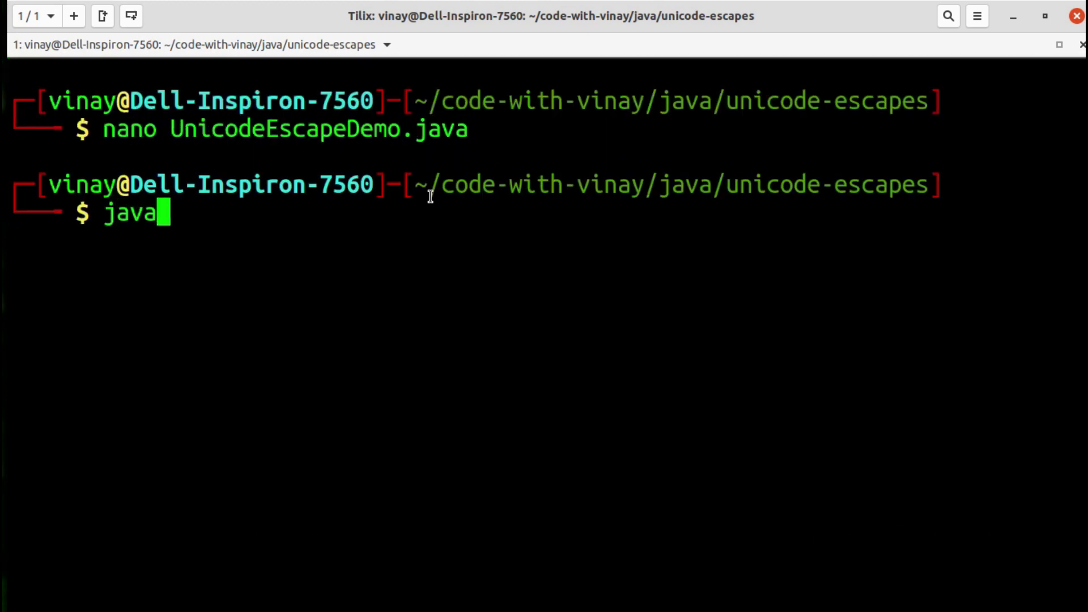
pyautogui.write('c ')
pyautogui.write('UnicodeEscapeDemo.java')
# - Compile with javac and run java UnicodeEscapeDemo, printing Code With Vinay
pyautogui.press('Return')
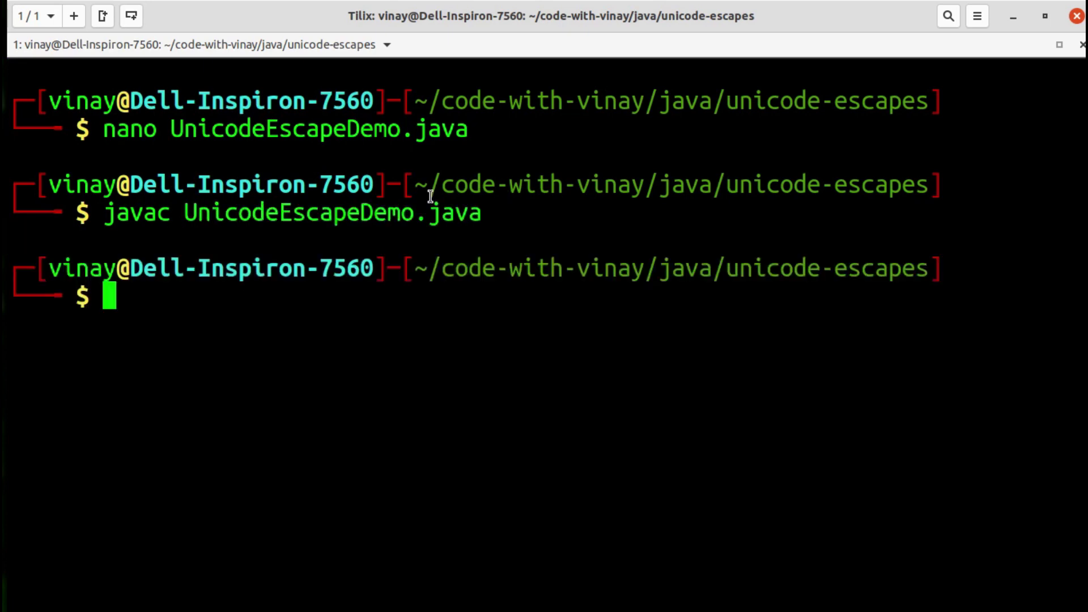
pyautogui.write('java Un')
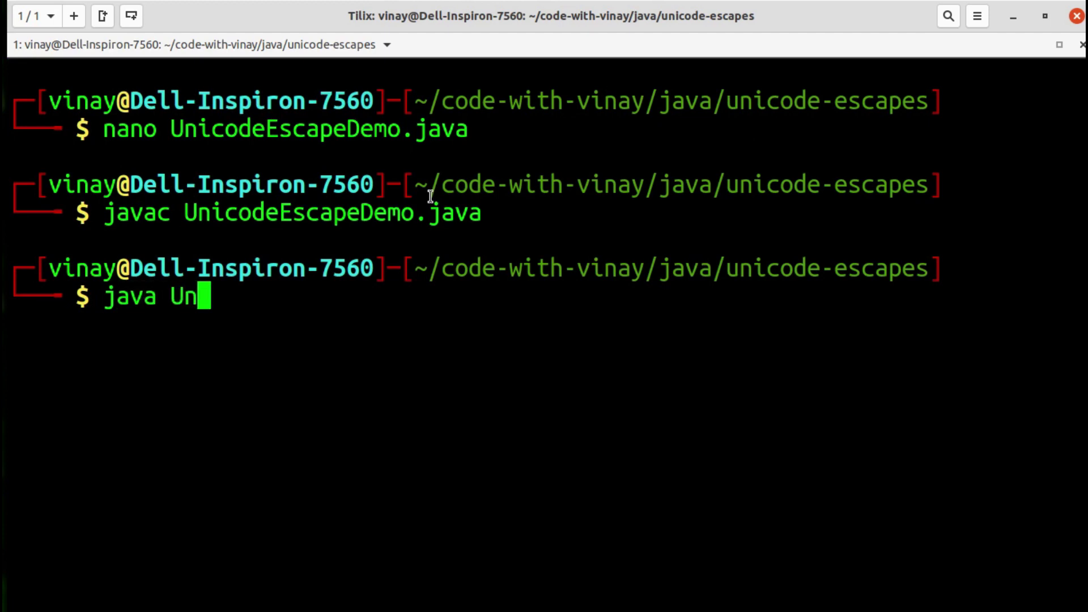
pyautogui.press('Tab')
pyautogui.press('Return')
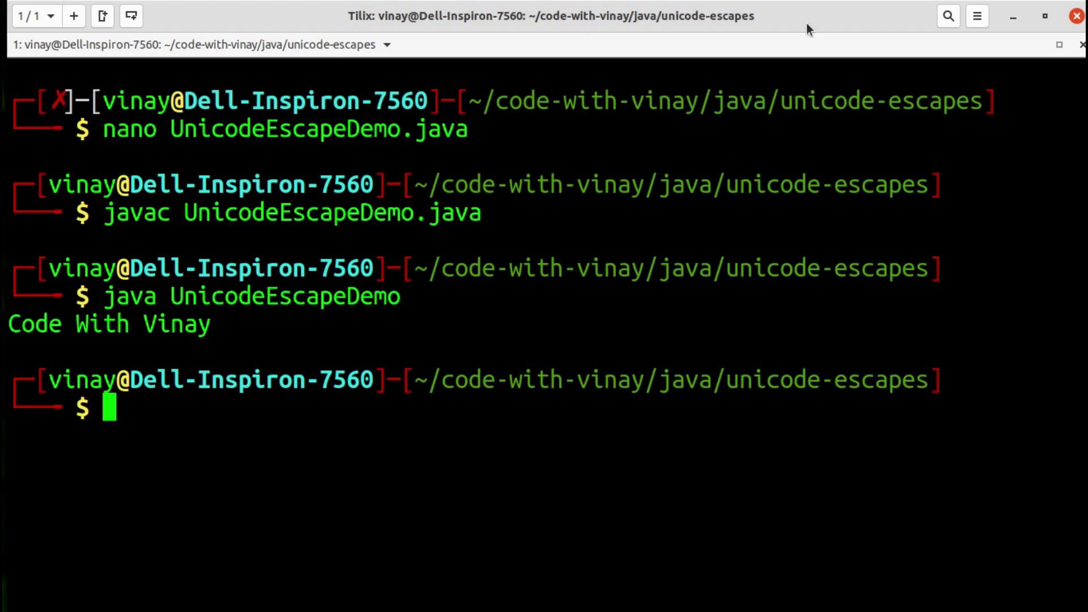
# - Reopen the file in nano and move to the start of the println string
pyautogui.press('Up')
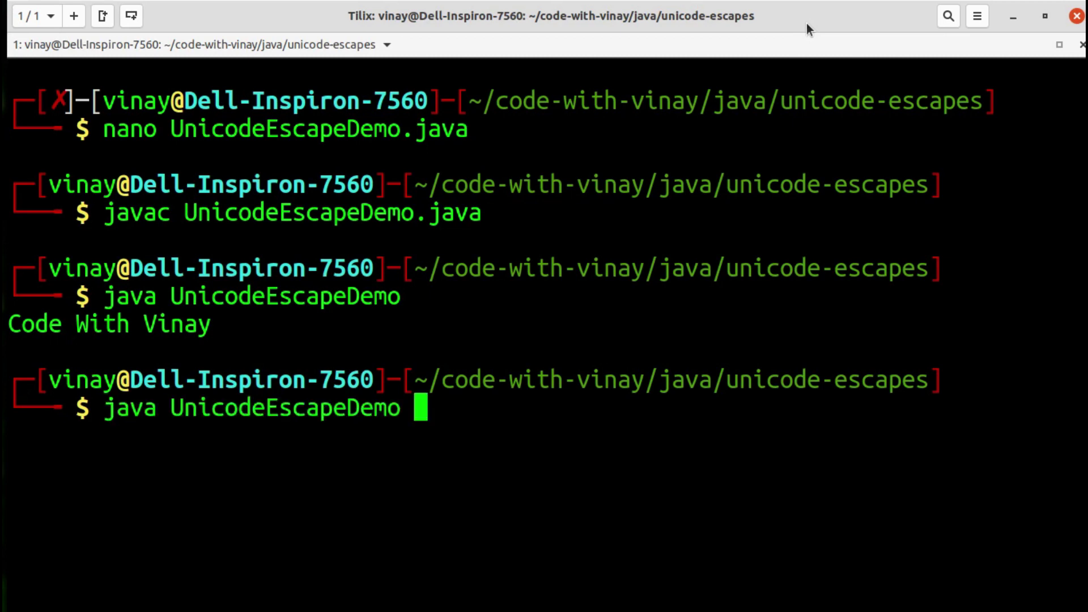
pyautogui.press('Up')
pyautogui.press('Up')
pyautogui.press('Return')
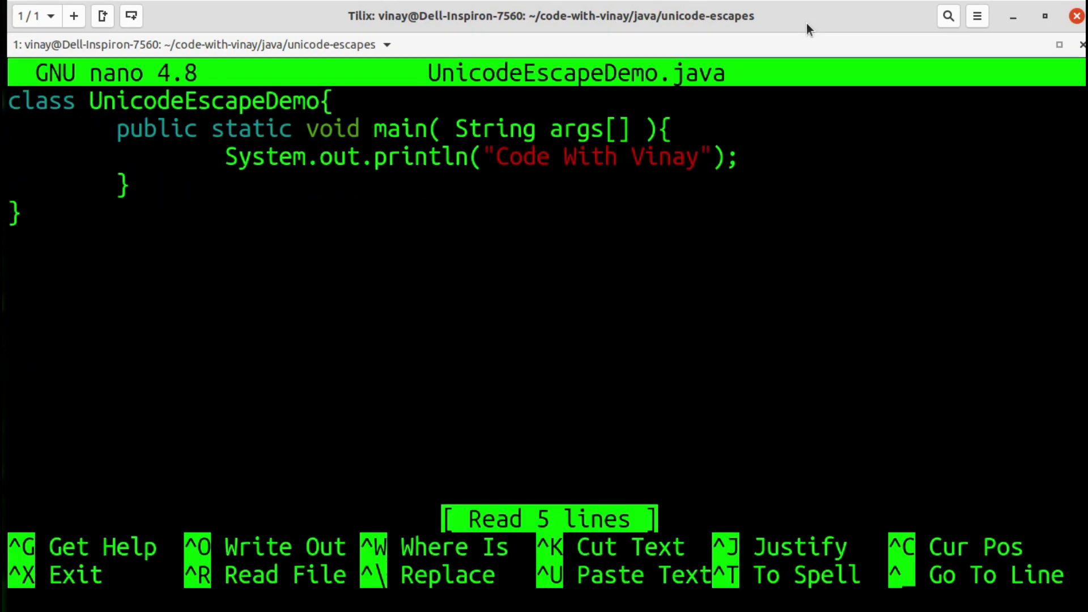
pyautogui.press('Down')
pyautogui.press('Down')
pyautogui.press('Right')
pyautogui.hotkey('ctrl', 'Right')
pyautogui.hotkey('ctrl', 'Right')
pyautogui.hotkey('ctrl', 'Right')
# - Replace the C of Code with the escape \u0043 and save
pyautogui.press('Right')
pyautogui.press('Right')
pyautogui.press('BackSpace')
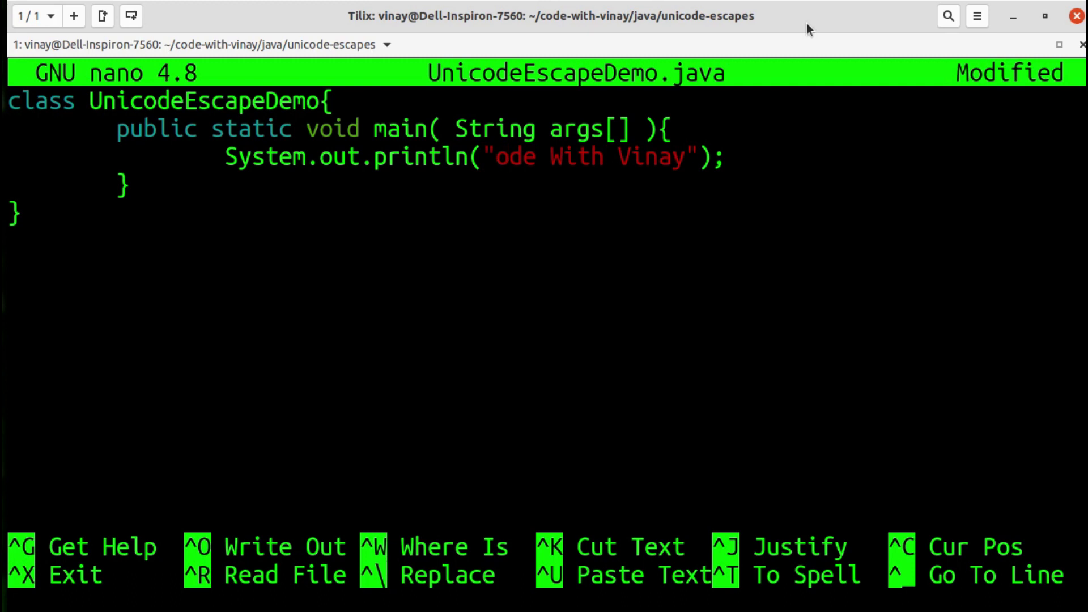
pyautogui.write('\\u')
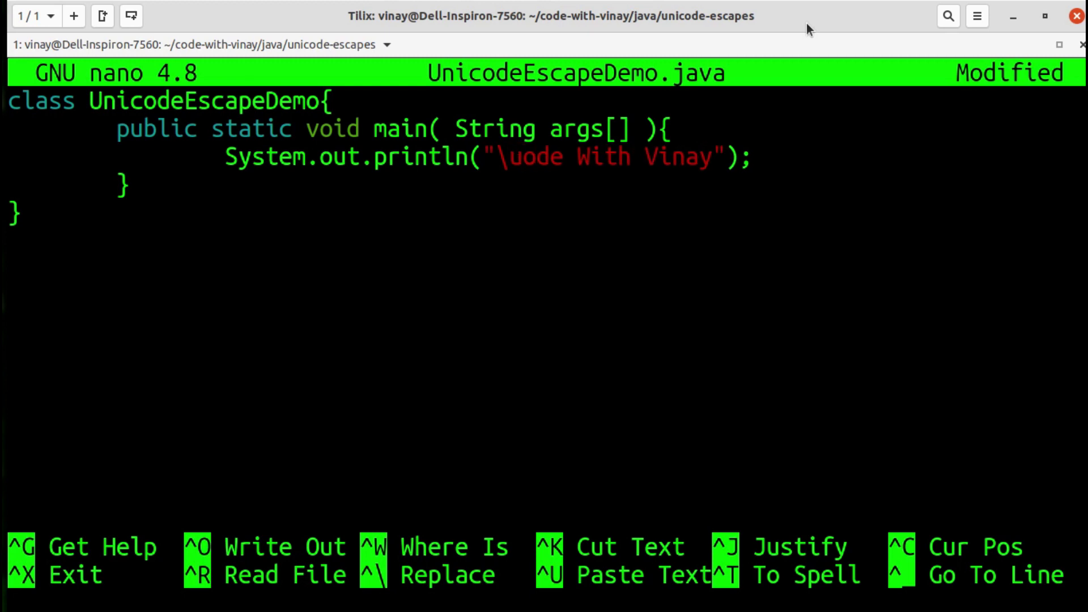
pyautogui.write('0')
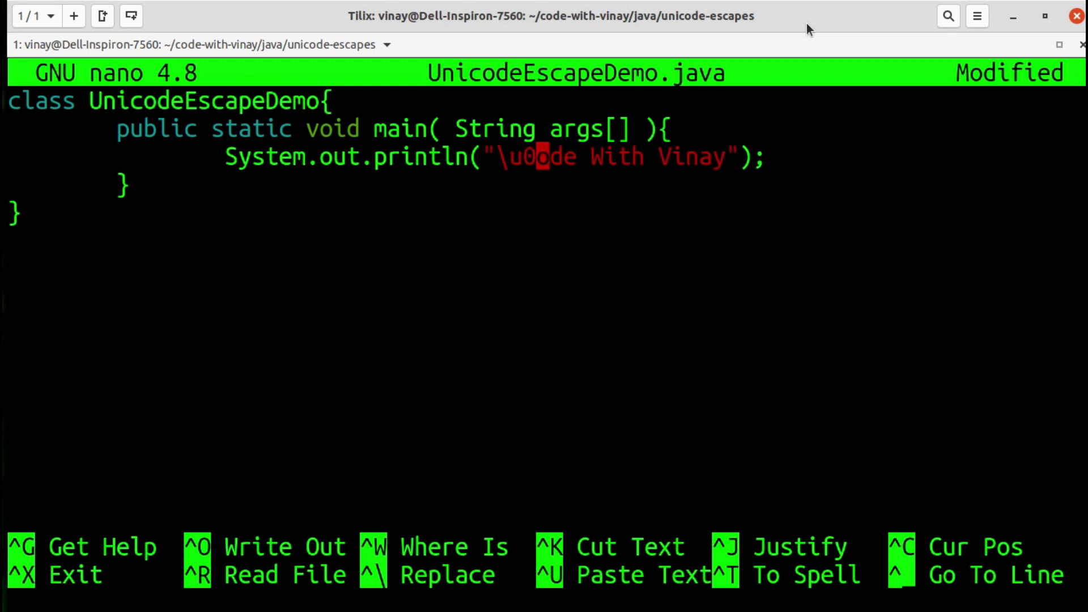
pyautogui.write('043')
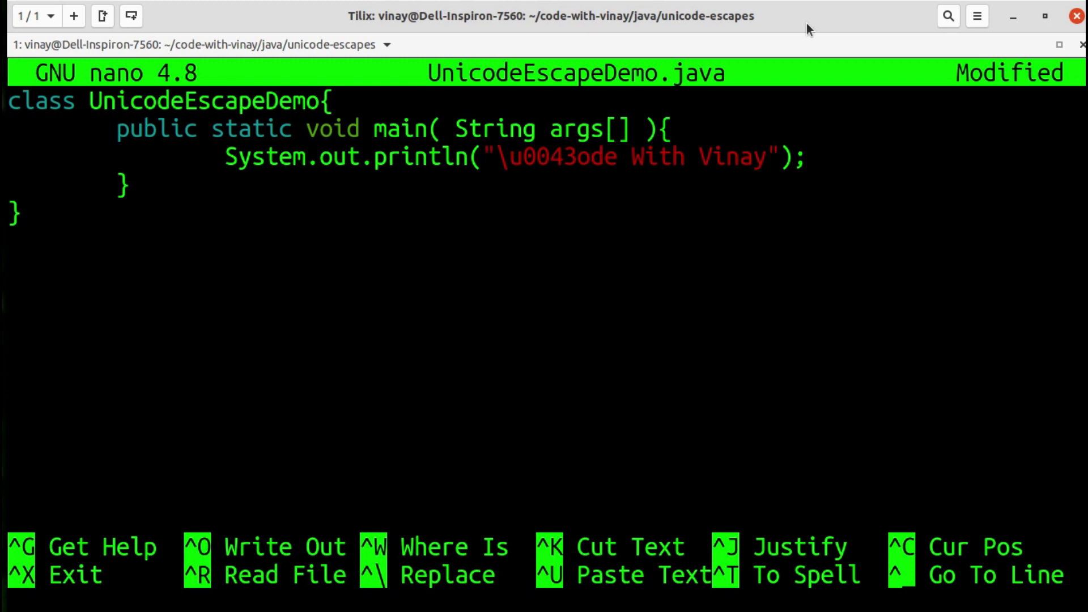
pyautogui.hotkey('ctrl', 'o')
# - Finish saving, exit nano and recompile the edited source with javac
pyautogui.press('Return')
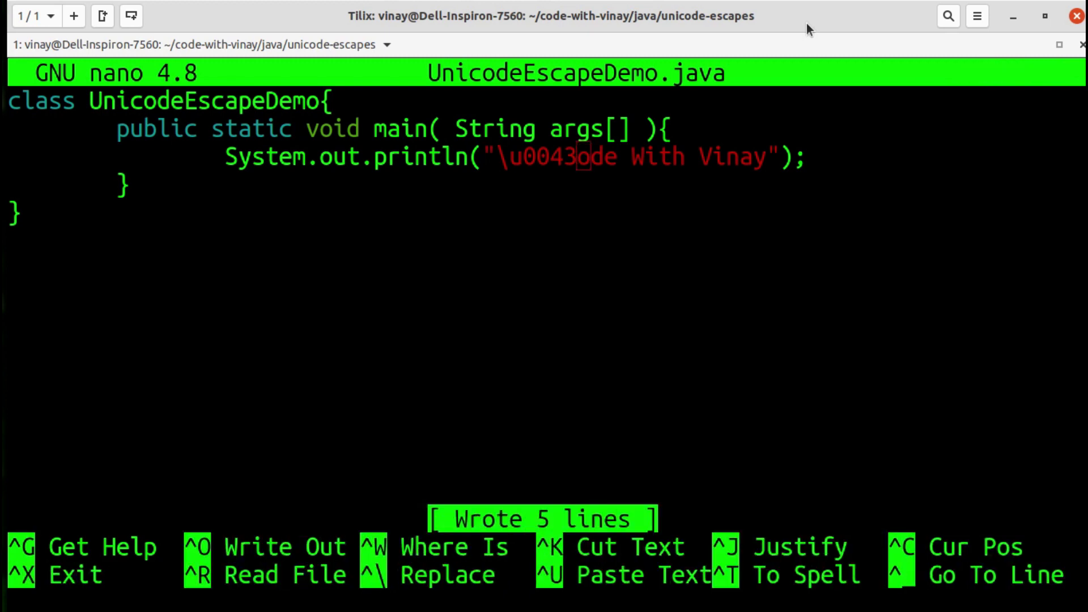
pyautogui.hotkey('ctrl', 'x')
pyautogui.press('Up')
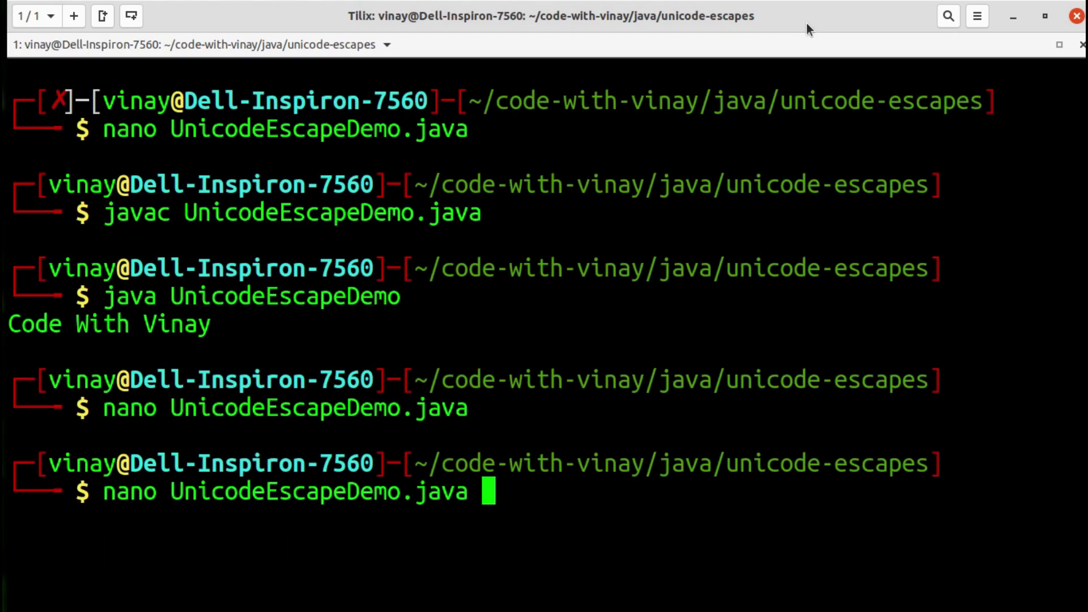
pyautogui.press('Up')
pyautogui.press('Up')
pyautogui.press('Return')
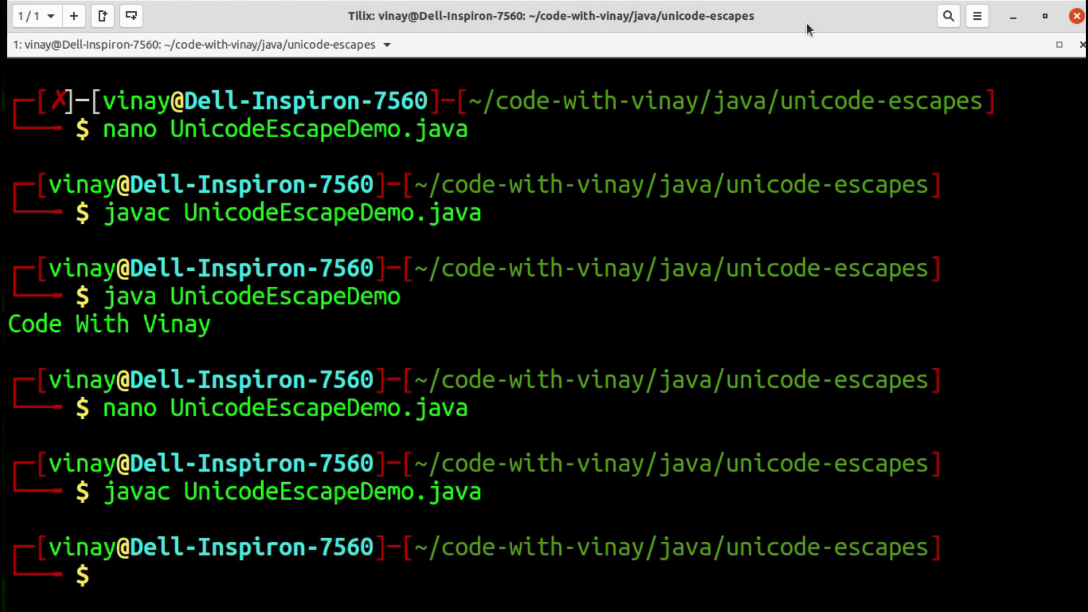
pyautogui.press('Up')
pyautogui.press('Up')
pyautogui.press('Up')
# - Rerun the program, still printing Code With Vinay, and recall the nano command
pyautogui.press('Return')
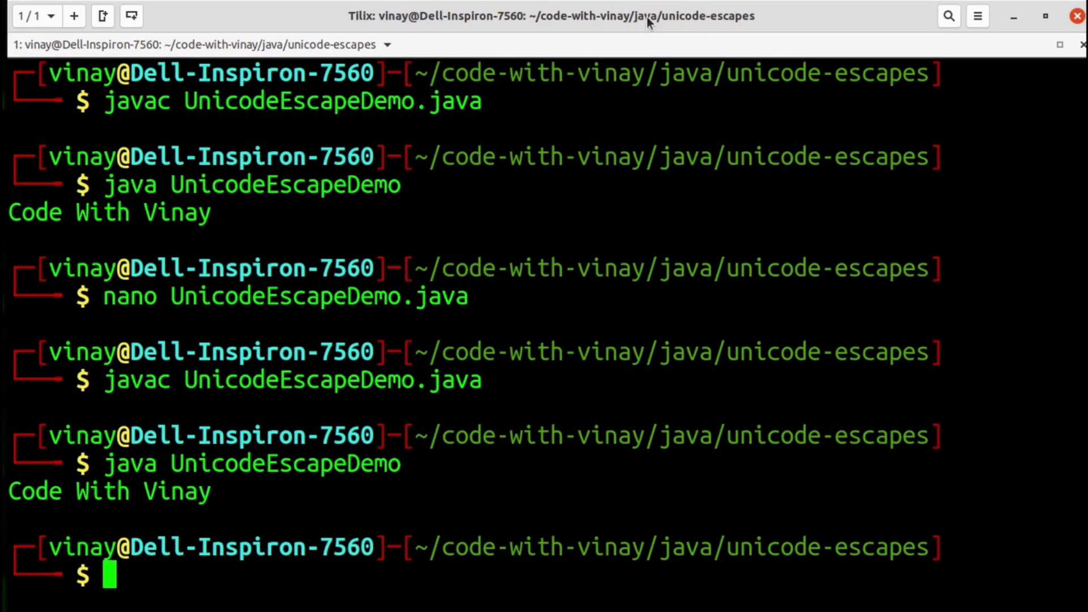
pyautogui.press('Up')
pyautogui.press('Up')
pyautogui.press('Up')
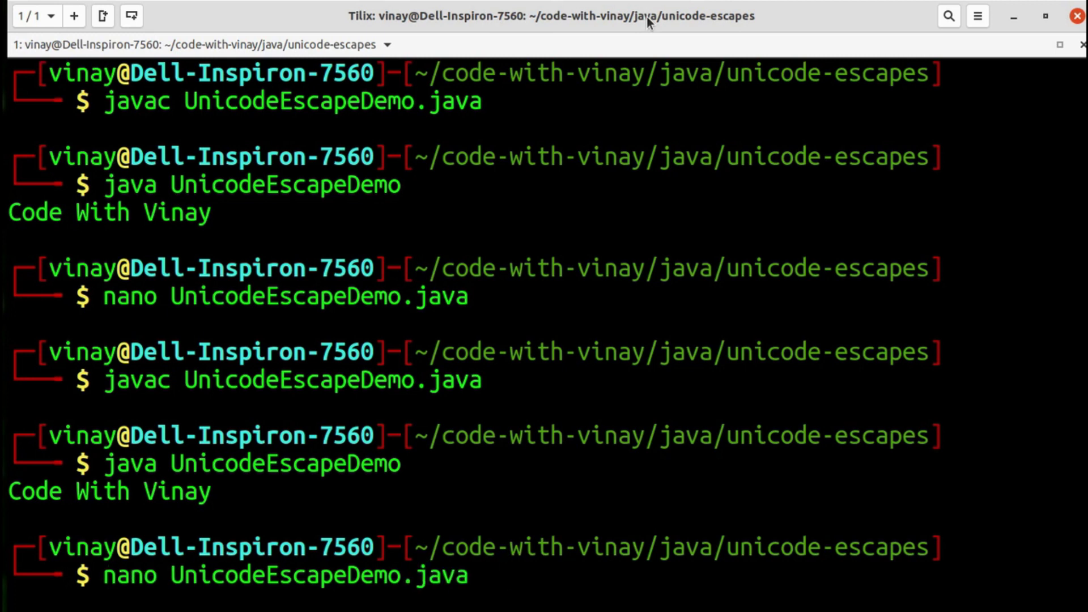
# - Reopen the file in nano and move onto the digits of the \u0043 escape
pyautogui.press('Return')
pyautogui.press('Down')
pyautogui.press('Down')
pyautogui.press('Right')
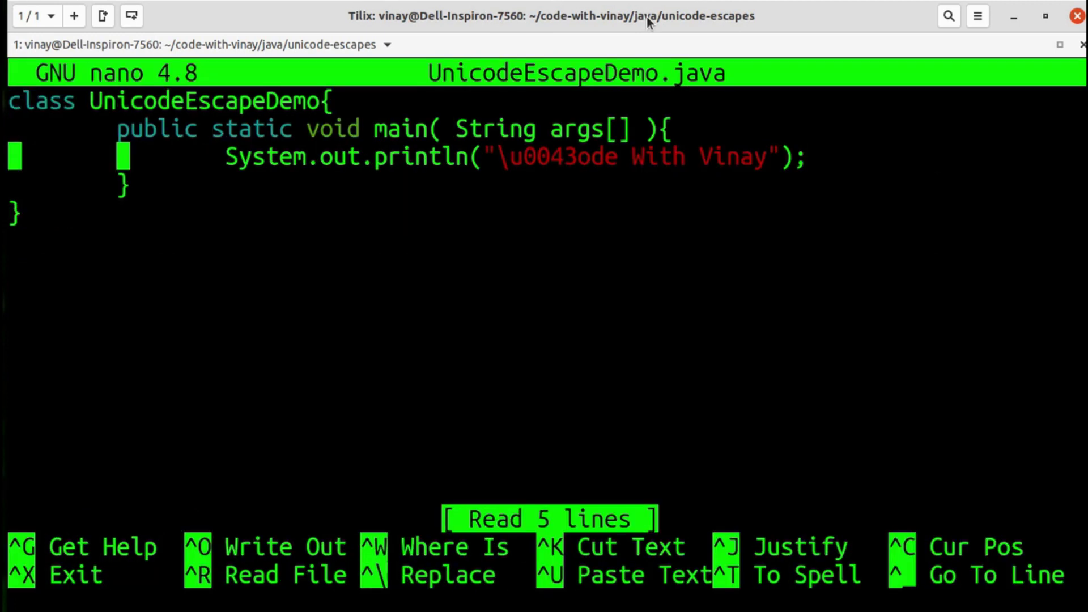
pyautogui.press('Right')
pyautogui.press('Right')
pyautogui.press('Right')
pyautogui.press('Right')
pyautogui.press('Right')
pyautogui.press('Right')
pyautogui.press('Right')
pyautogui.press('Right')
pyautogui.press('Right')
pyautogui.press('Right')
pyautogui.press('Right')
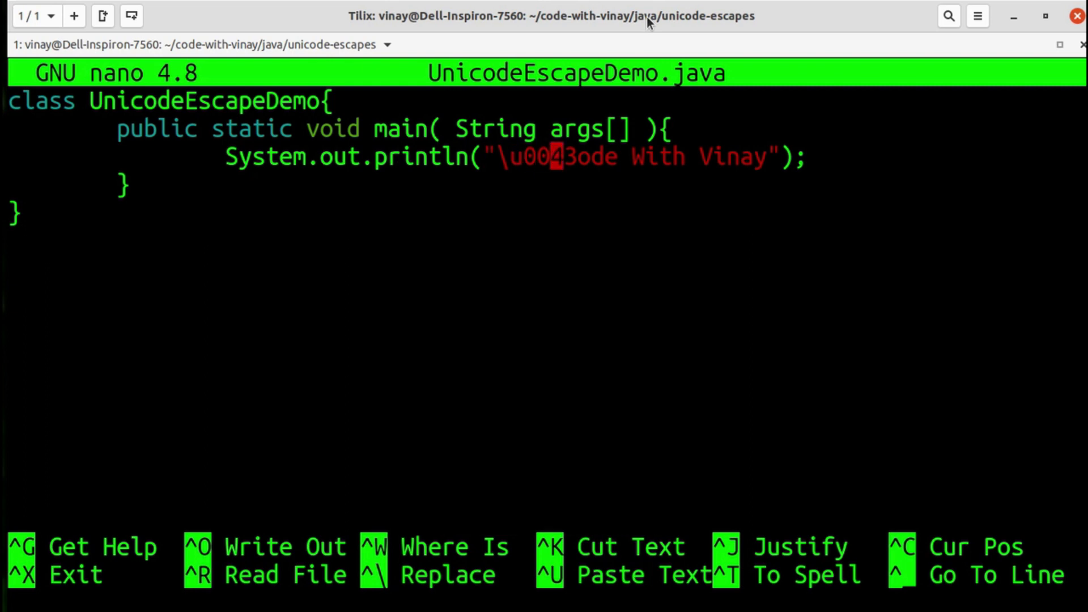
pyautogui.press('Right')
pyautogui.press('Right')
# - Change the escape to the invalid \u00qw, save and exit to the shell
pyautogui.press('BackSpace')
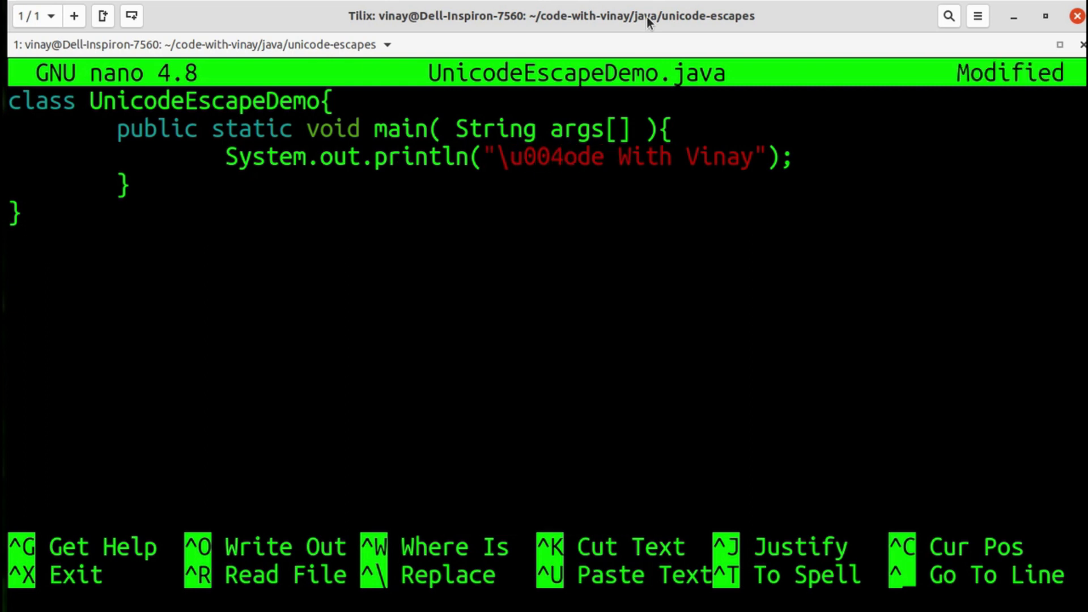
pyautogui.press('BackSpace')
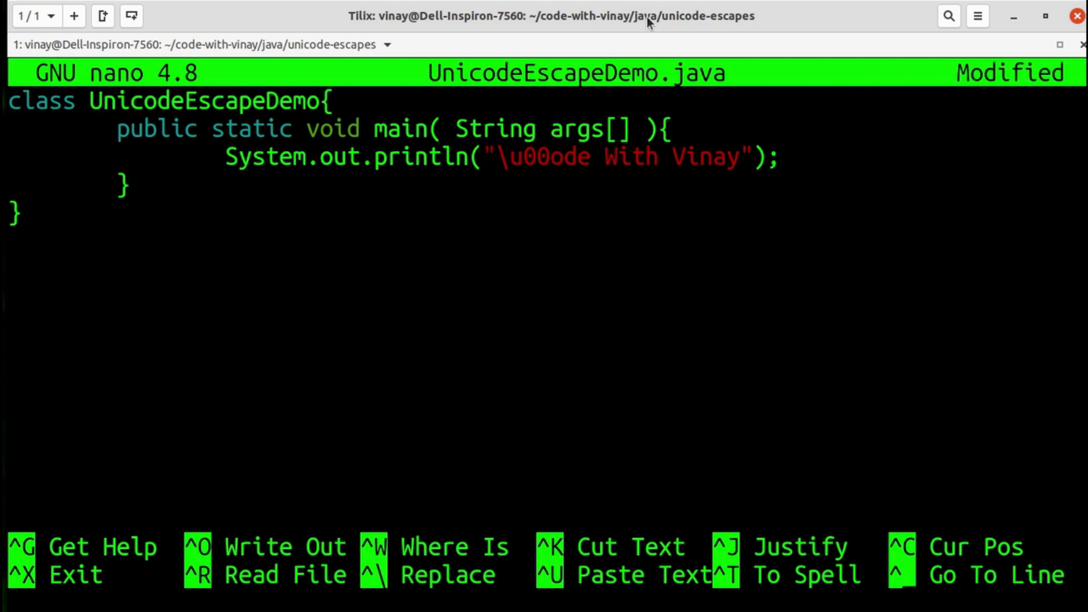
pyautogui.write('qw')
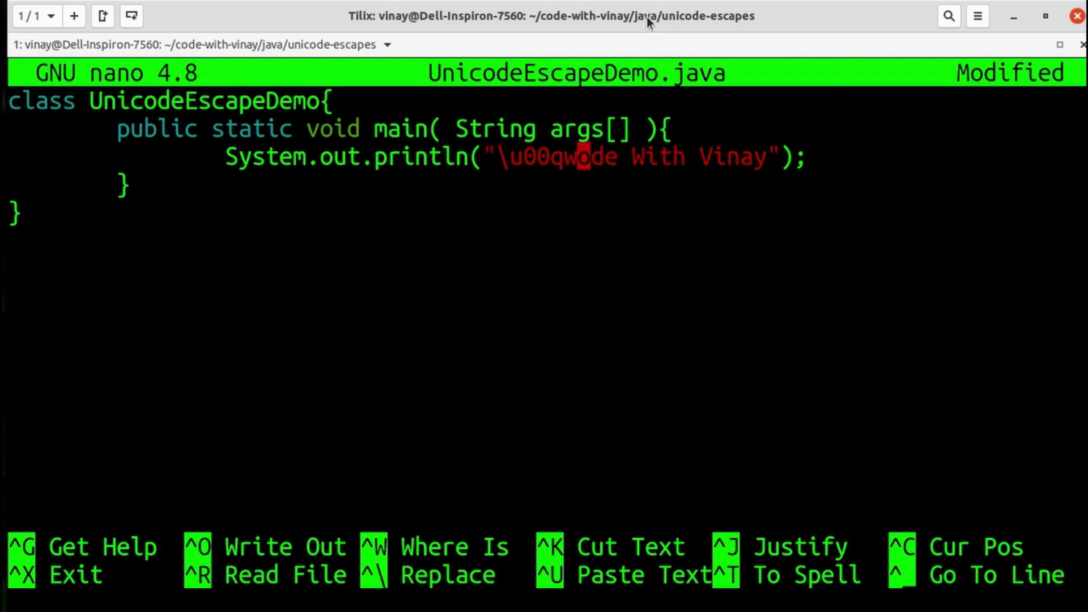
pyautogui.hotkey('ctrl', 'o')
pyautogui.press('Return')
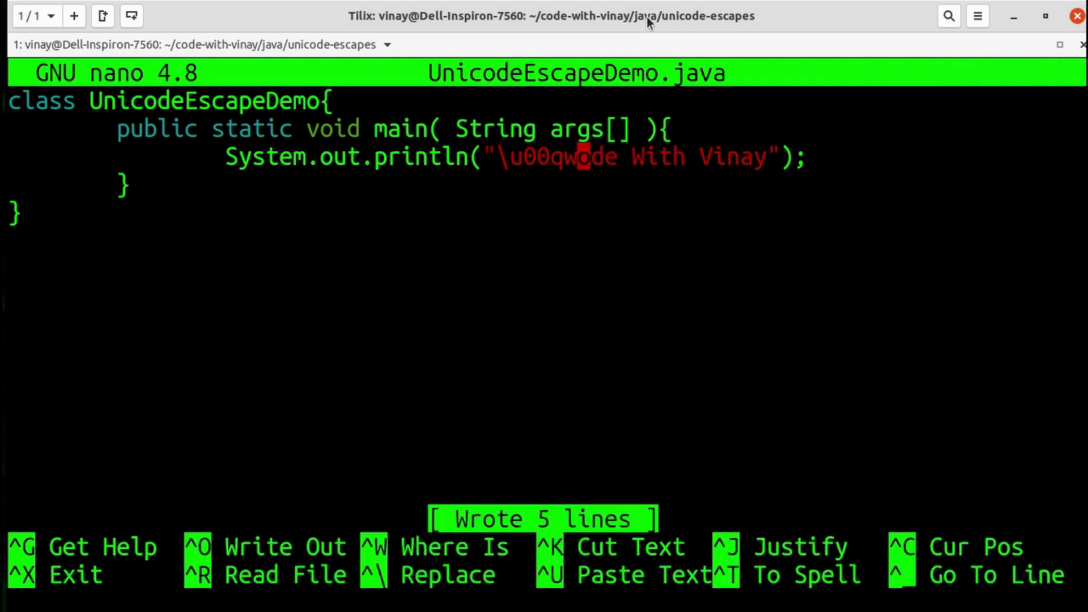
pyautogui.hotkey('ctrl', 'x')
# - Compile the broken file and highlight the resulting illegal unicode escape error
pyautogui.hotkey('ctrl', 'l')
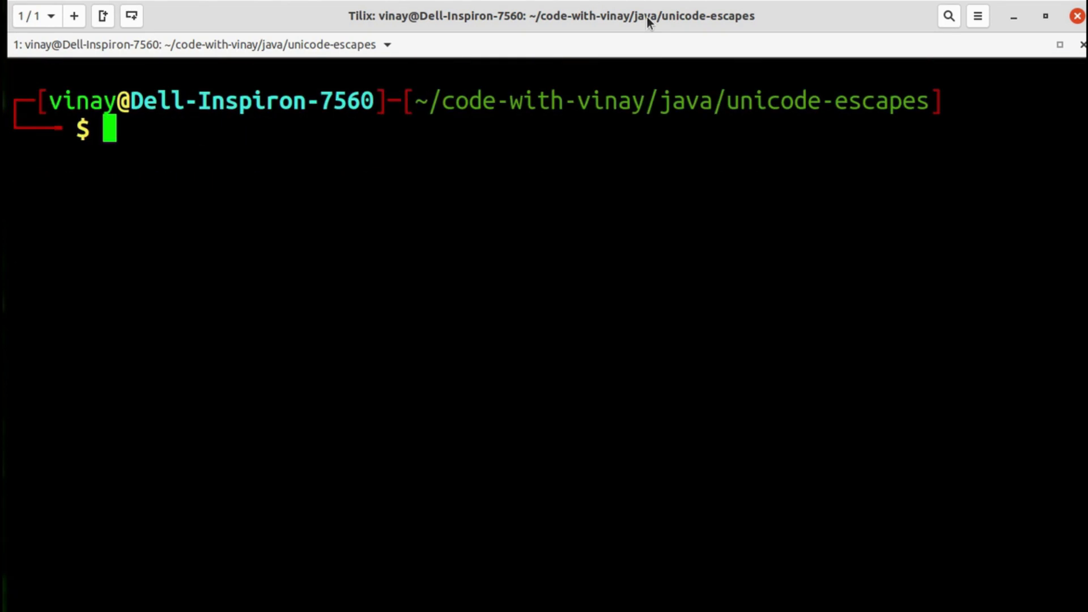
pyautogui.write('java UnicodeEscapeDemo')
pyautogui.press('Up')
pyautogui.press('Return')
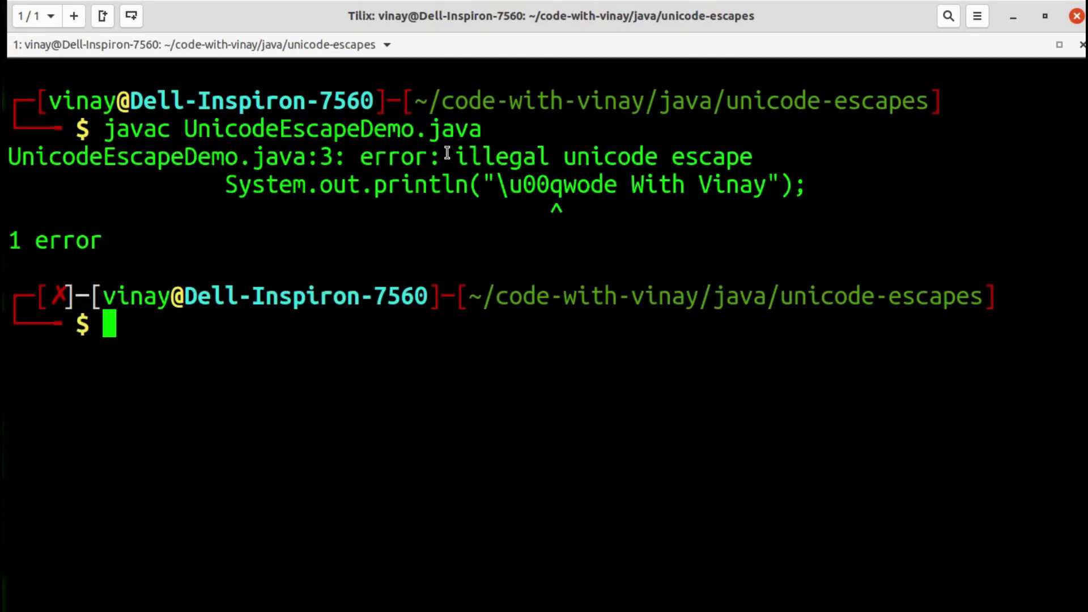
pyautogui.moveTo(454, 155); pyautogui.dragTo(753, 156)
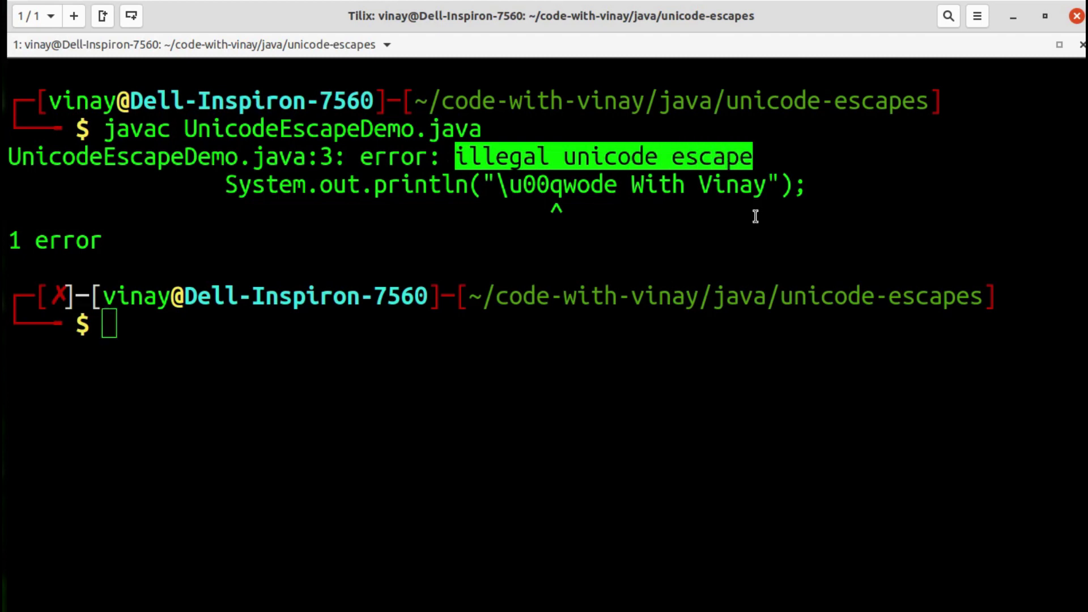
pyautogui.hotkey('alt', 'Tab')
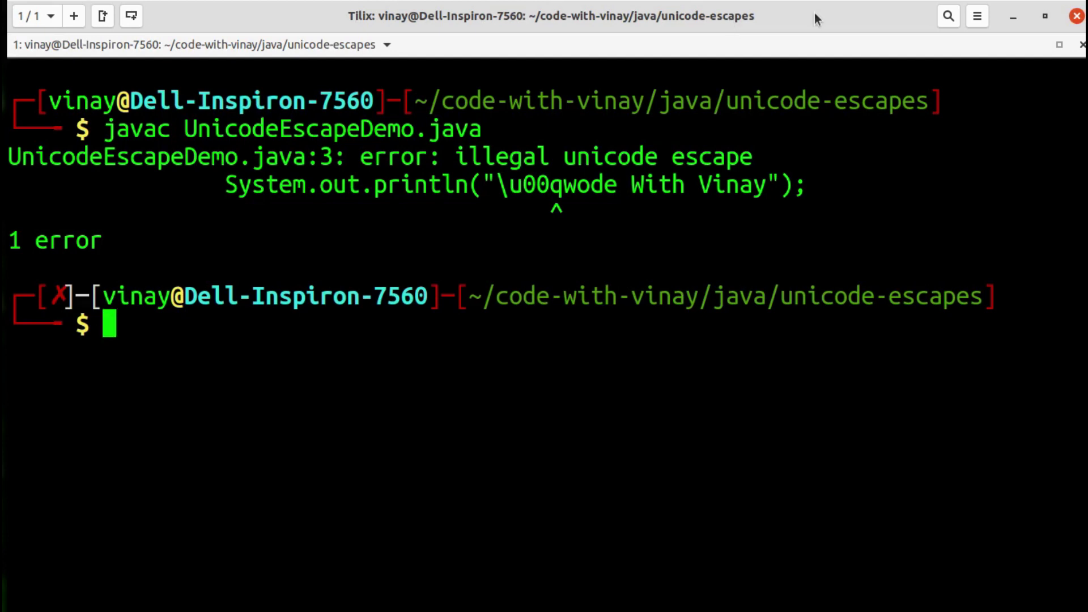
# - Clear the screen, reopen the file in nano and move to System on line 3
pyautogui.hotkey('ctrl', 'l')
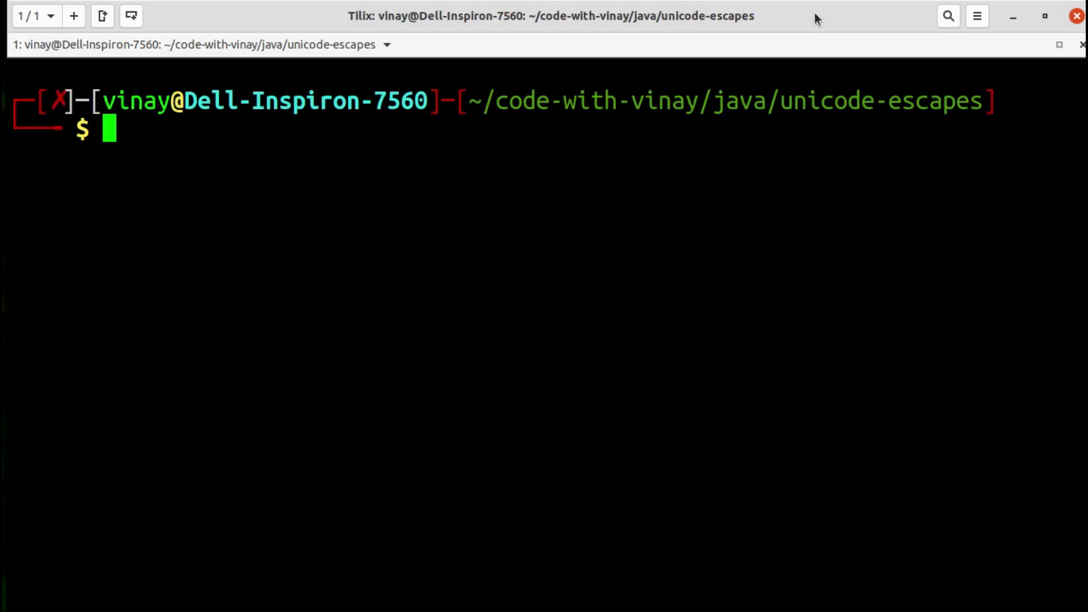
pyautogui.press('Up')
pyautogui.press('Up')
pyautogui.press('Return')
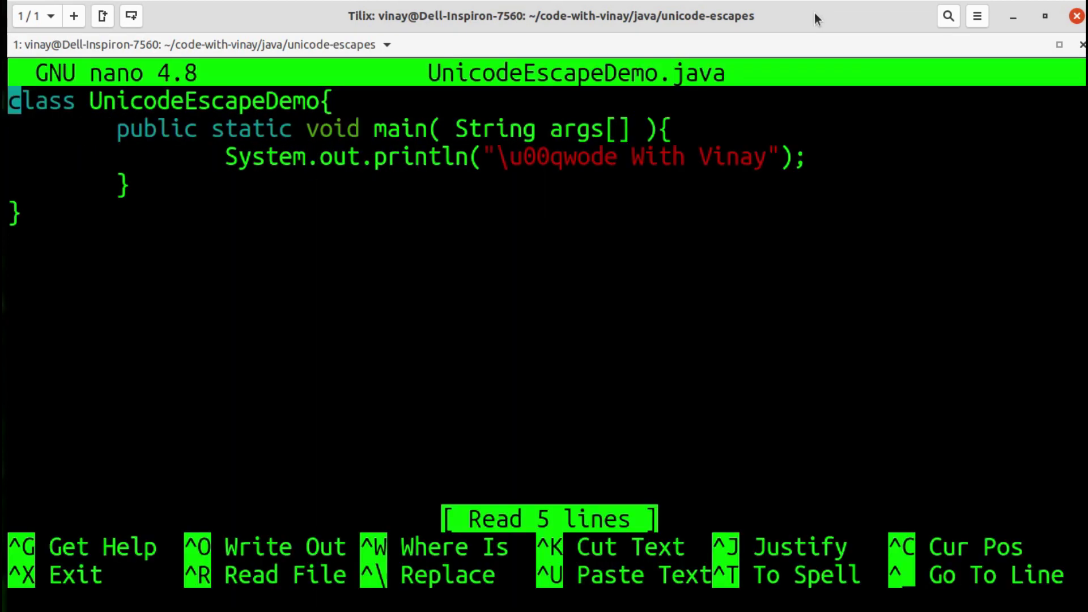
pyautogui.press('Down')
pyautogui.press('Down')
pyautogui.press('Right')
pyautogui.press('Right')
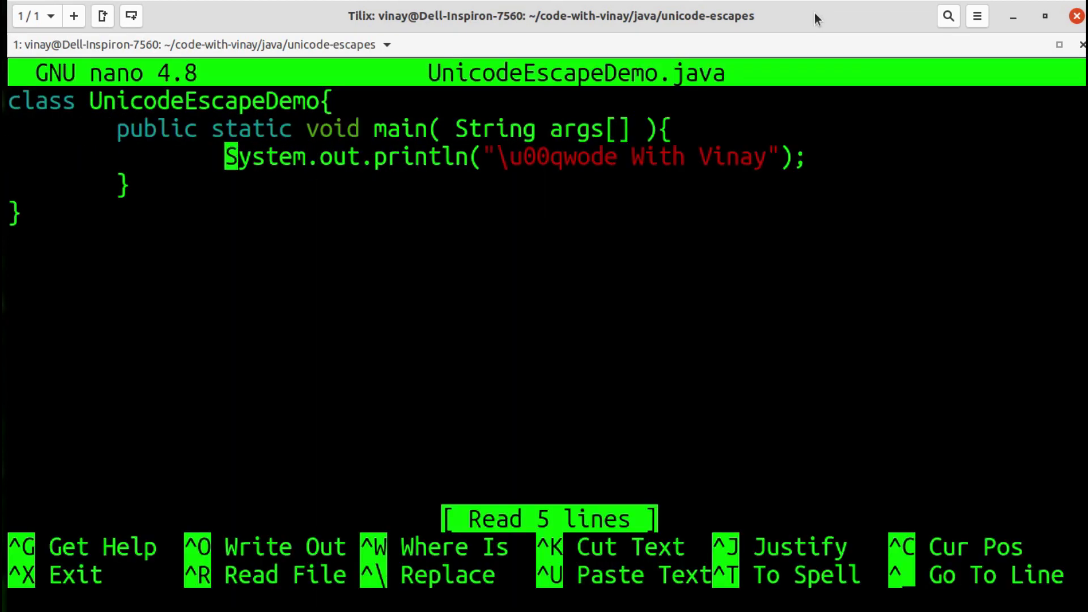
pyautogui.press('Right')
# - Comment out the println line with //, save and exit to the shell
pyautogui.press('Left')
pyautogui.write('//')
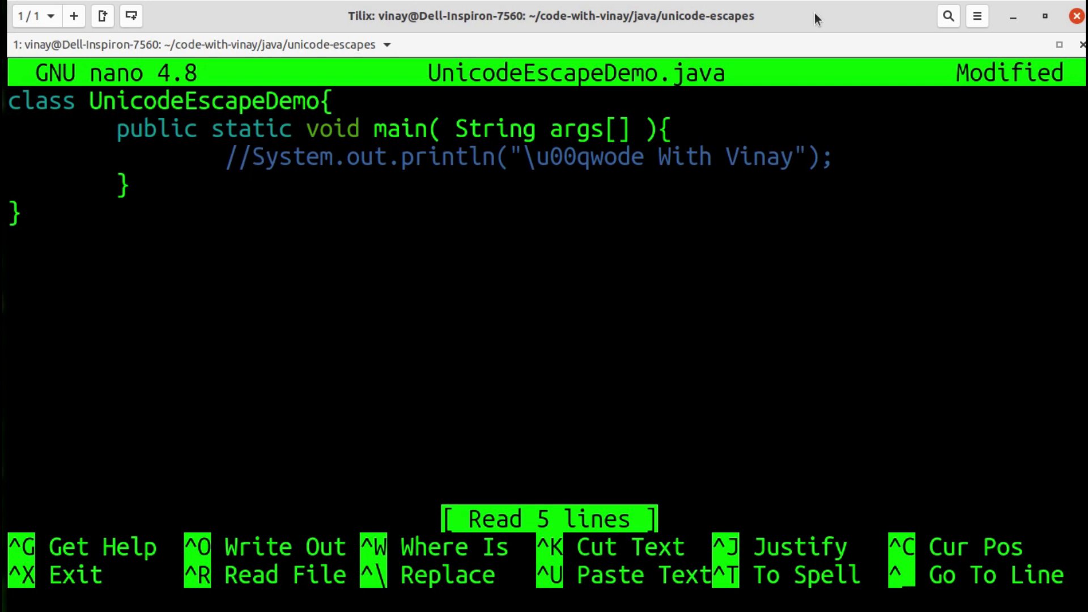
pyautogui.hotkey('ctrl', 'o')
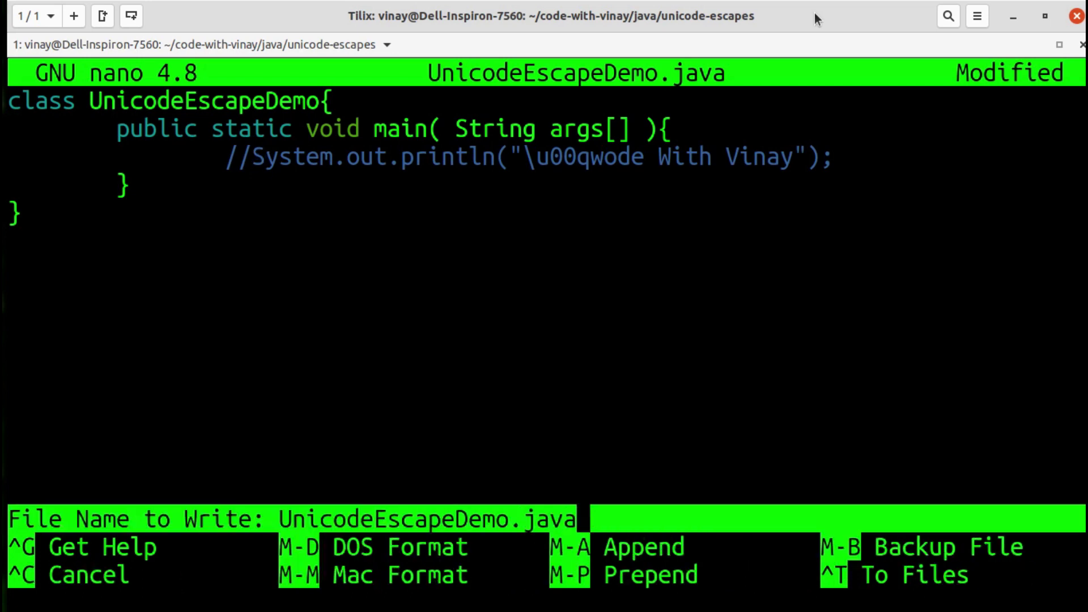
pyautogui.press('Return')
pyautogui.hotkey('ctrl', 'x')
pyautogui.write('javac UnicodeEscapeDemo.java')
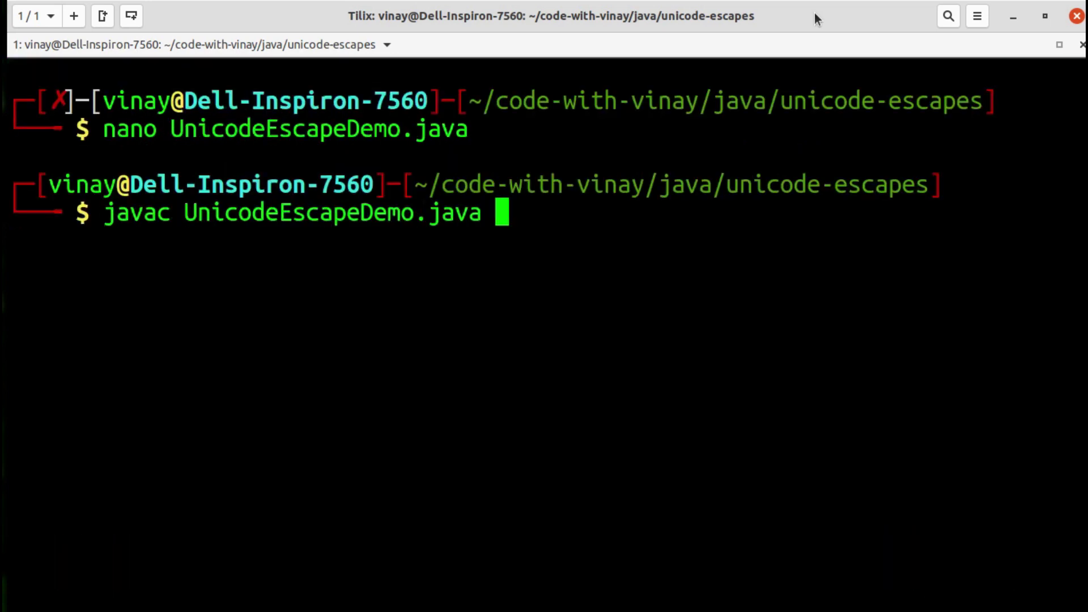
# - Compile again and highlight the illegal unicode escape error still raised from the comment
pyautogui.press('Return')
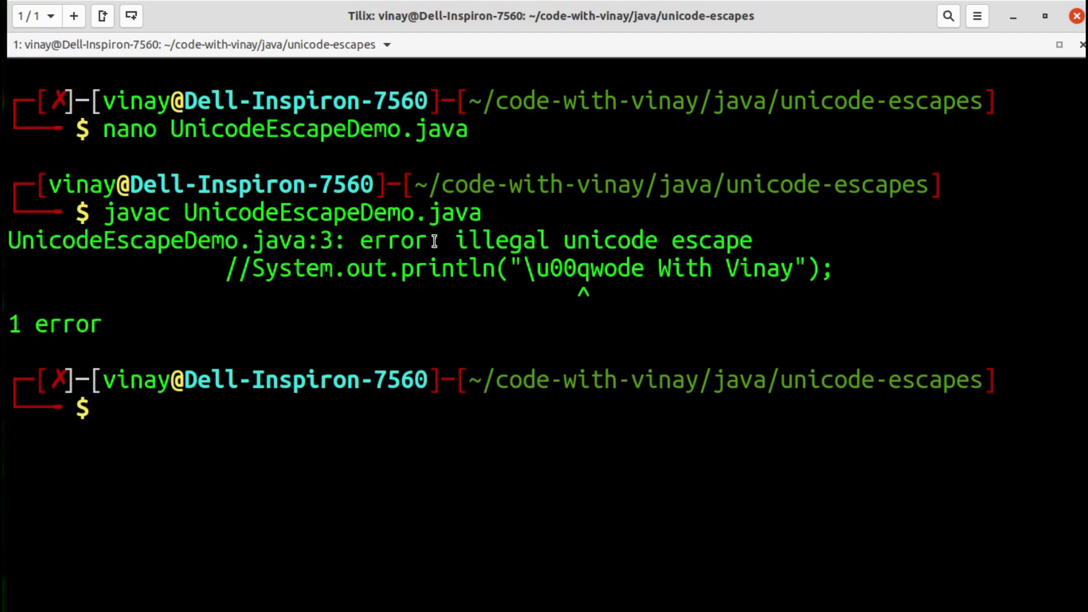
pyautogui.moveTo(441, 240); pyautogui.dragTo(753, 241)
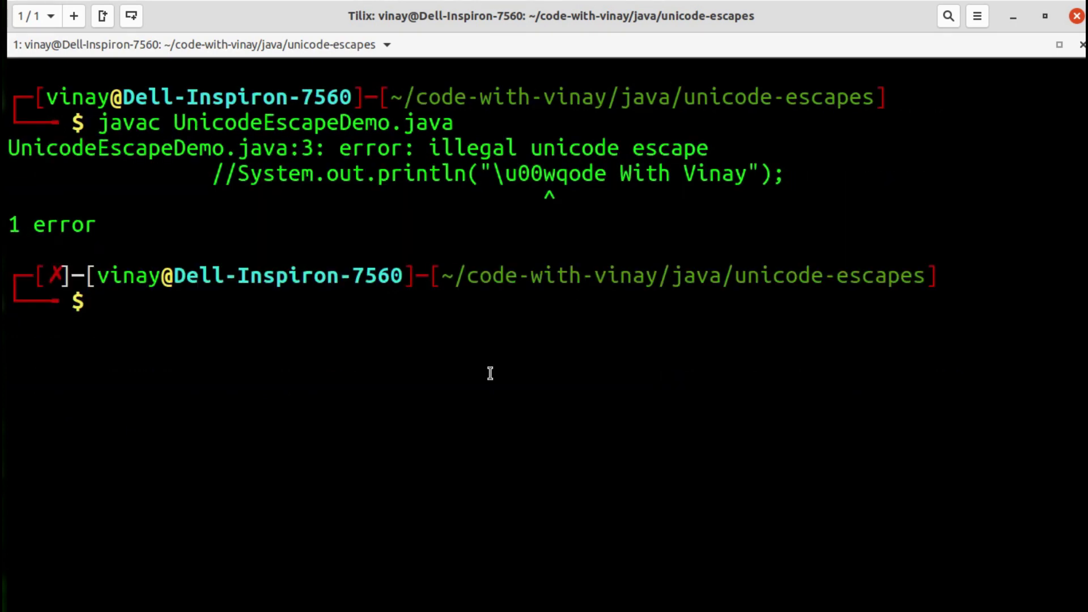
pyautogui.write('nano ')
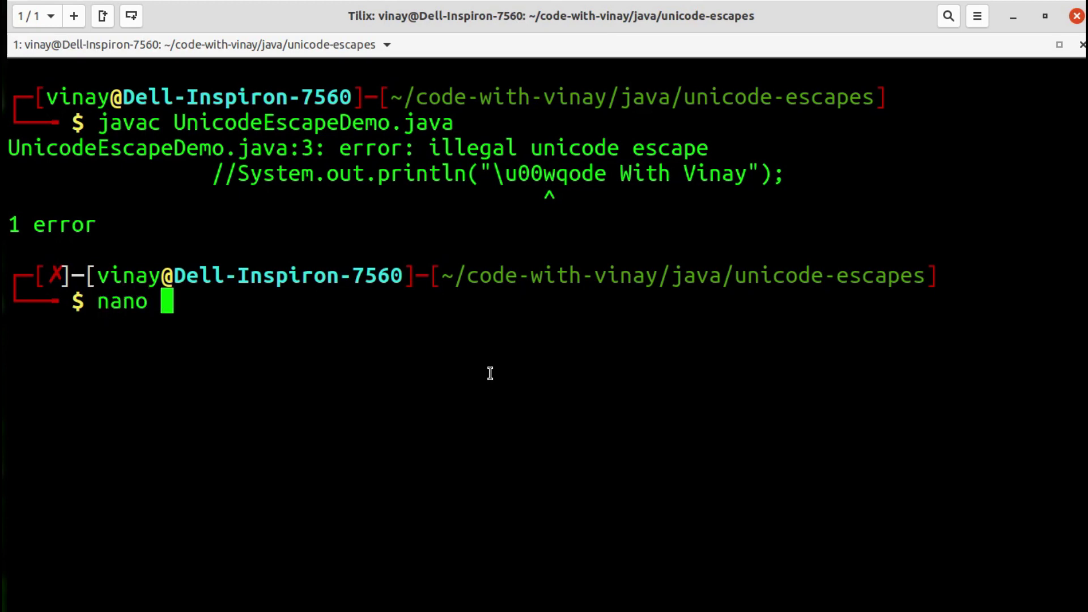
pyautogui.write('Uni')
# - Reopen the file in nano and correct the escape back to \u0043
pyautogui.press('Tab')
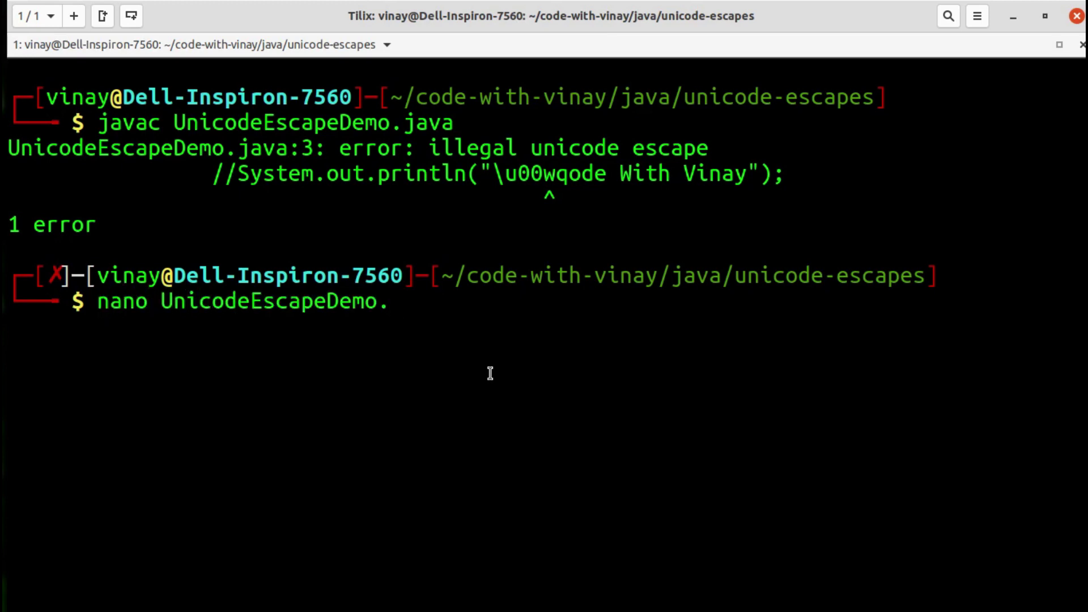
pyautogui.write('h')
pyautogui.press('BackSpace')
pyautogui.write('java')
pyautogui.press('Return')
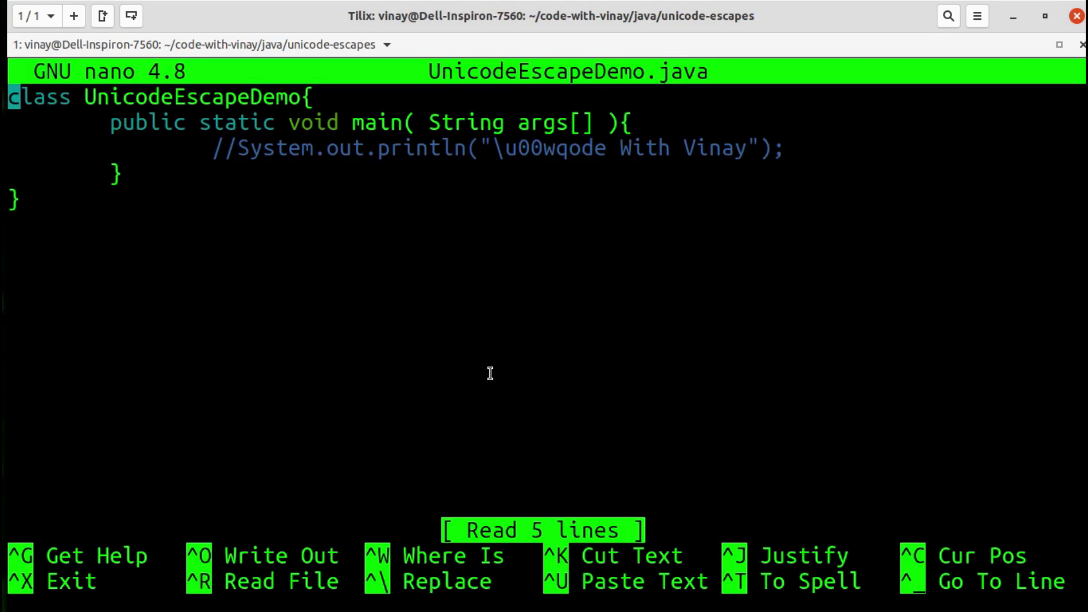
pyautogui.press('Down')
pyautogui.press('Down')
pyautogui.press('Right')
pyautogui.press('Right')
pyautogui.press('Right')
pyautogui.press('Right')
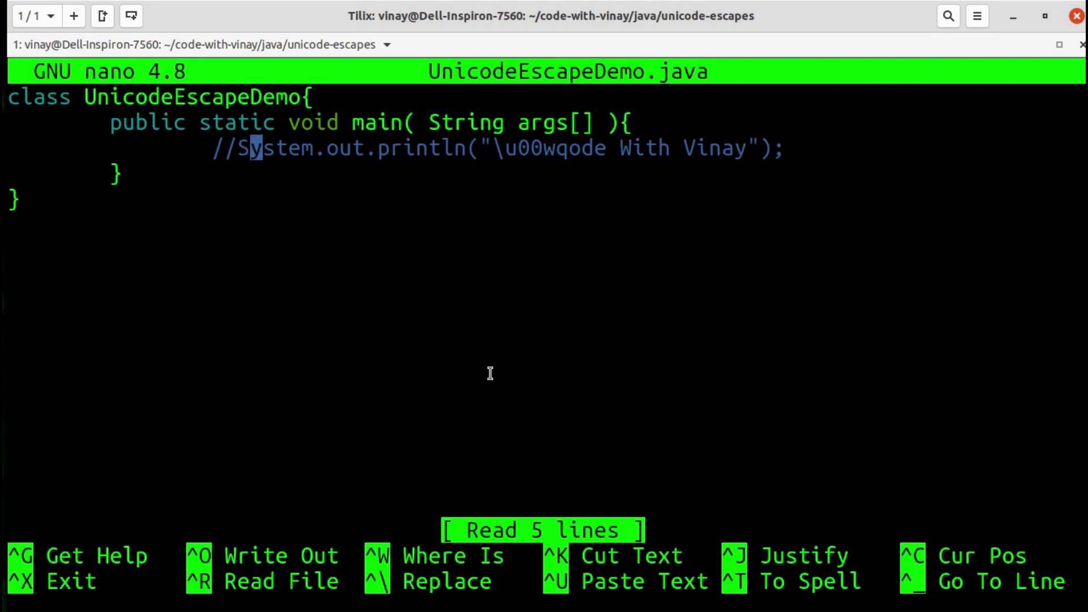
pyautogui.press('Right')
pyautogui.press('Right')
pyautogui.press('Right')
pyautogui.press('Right')
pyautogui.press('Right')
pyautogui.press('Right')
pyautogui.press('BackSpace')
pyautogui.press('BackSpace')
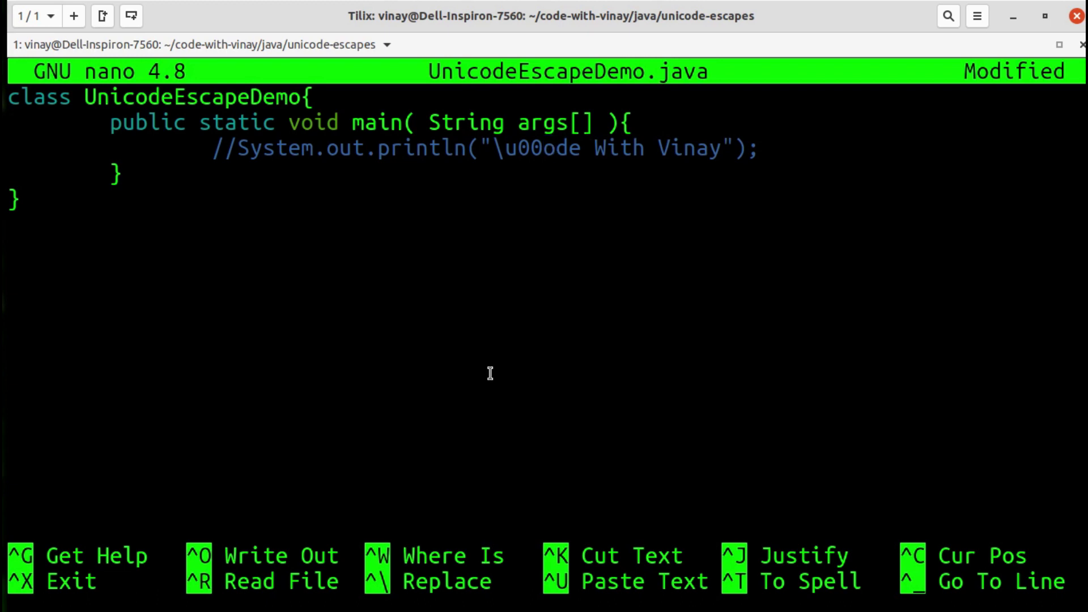
pyautogui.write('43')
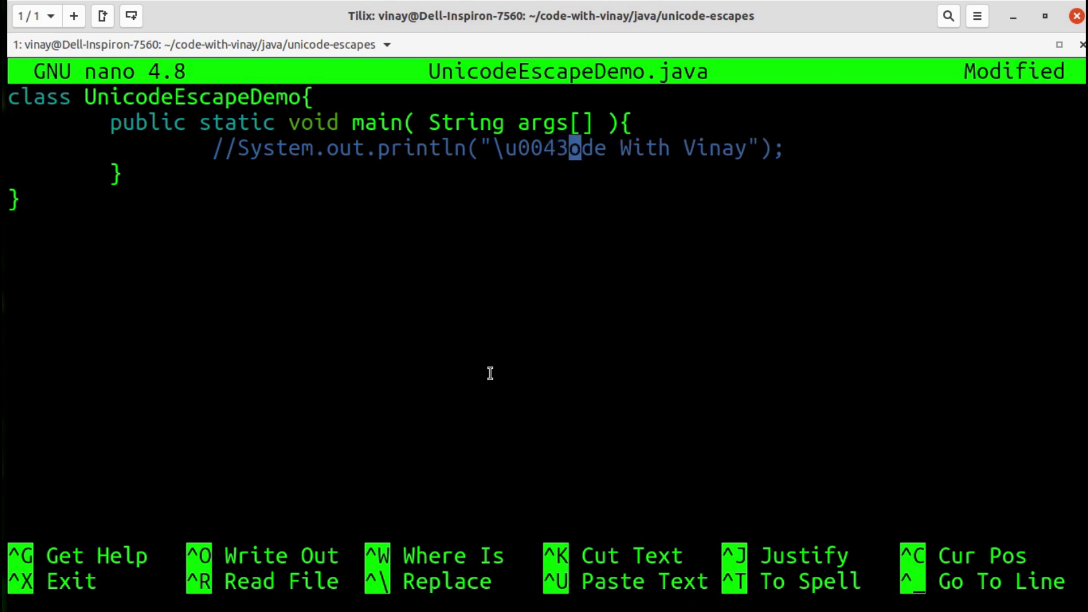
# - Insert 'This is a comment \u000a' before System so the println escapes the comment, then save and exit
pyautogui.press('Left')
pyautogui.press('Left')
pyautogui.press('Left')
pyautogui.press('Left')
pyautogui.hotkey('ctrl', 'Left')
pyautogui.hotkey('ctrl', 'Left')
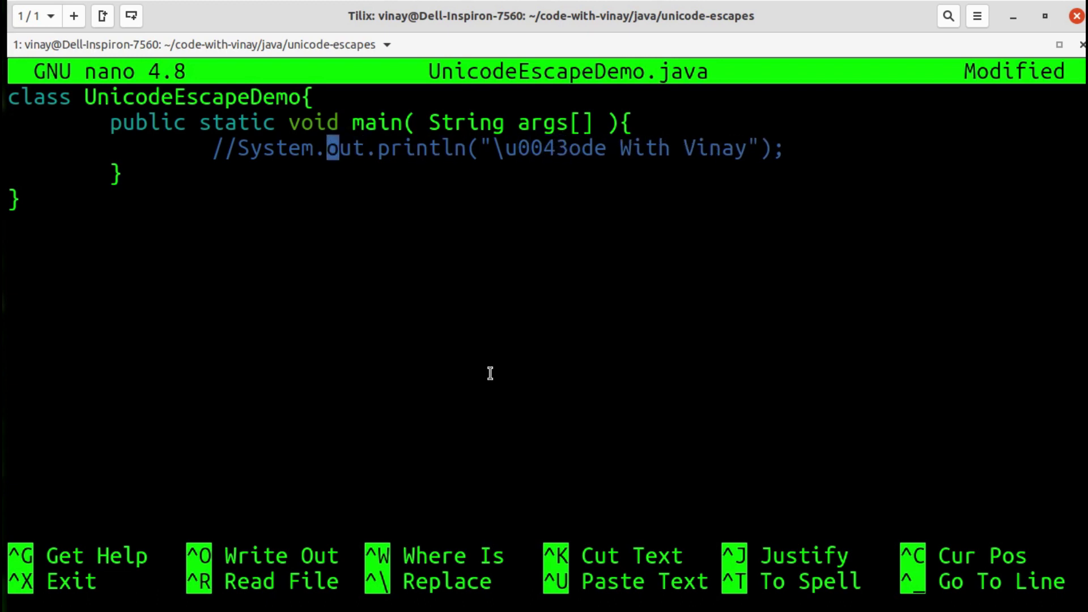
pyautogui.press('Left')
pyautogui.press('Left')
pyautogui.press('Left')
pyautogui.press('Left')
pyautogui.press('Left')
pyautogui.press('Left')
pyautogui.hotkey('shift', 'Right')
pyautogui.hotkey('shift', 'Right')
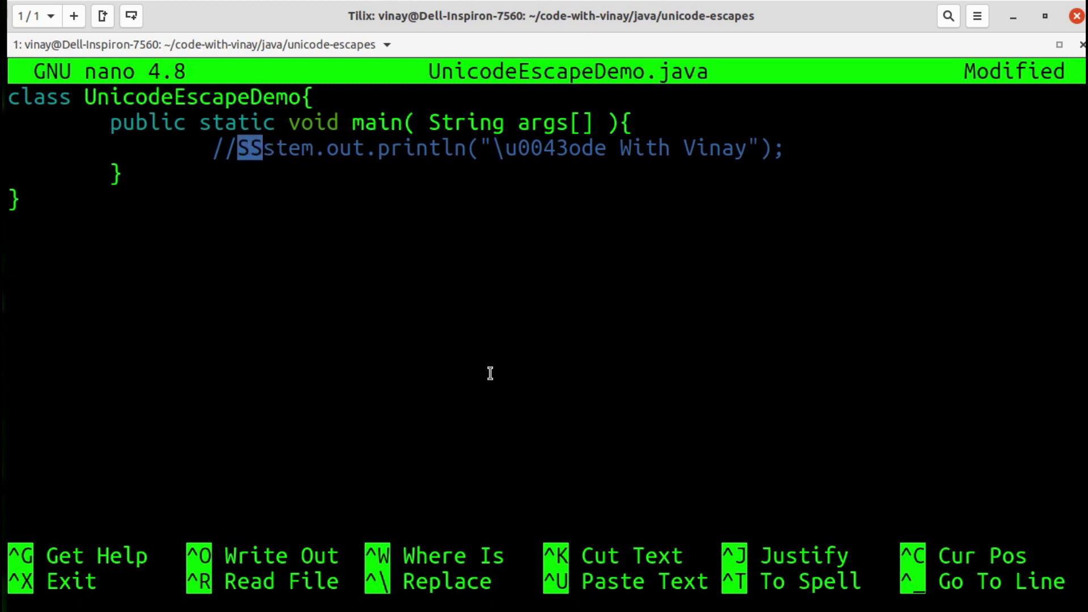
pyautogui.write('This is a com')
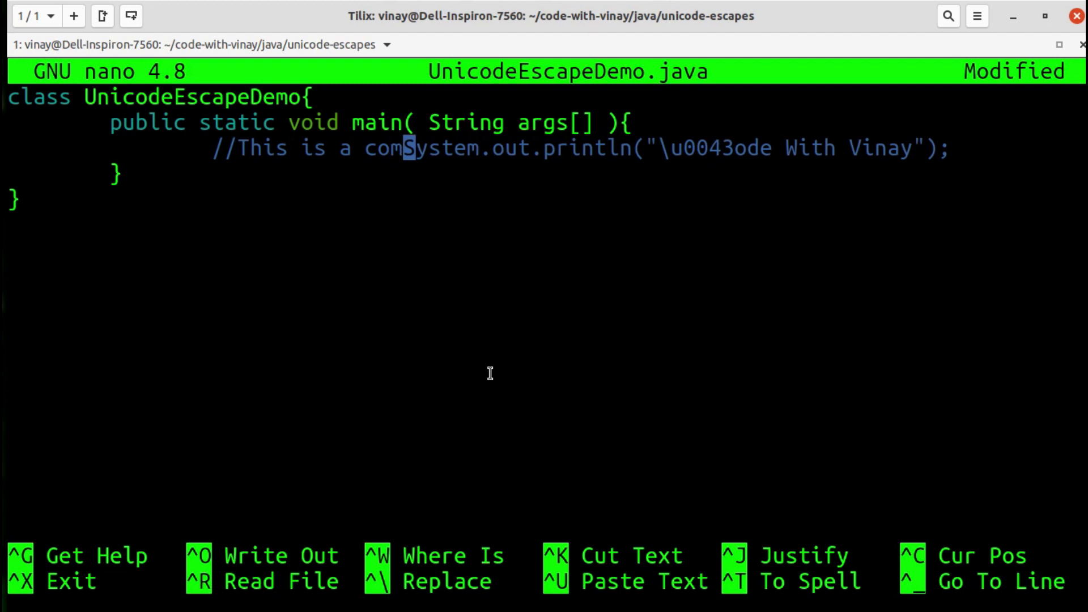
pyautogui.write('ment ')
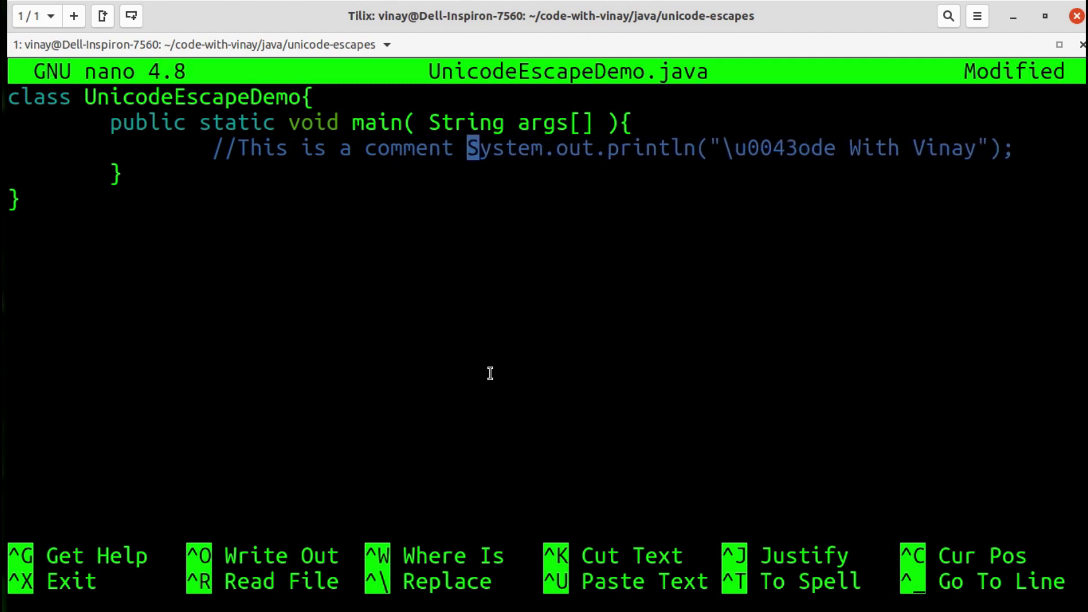
pyautogui.write('\\u')
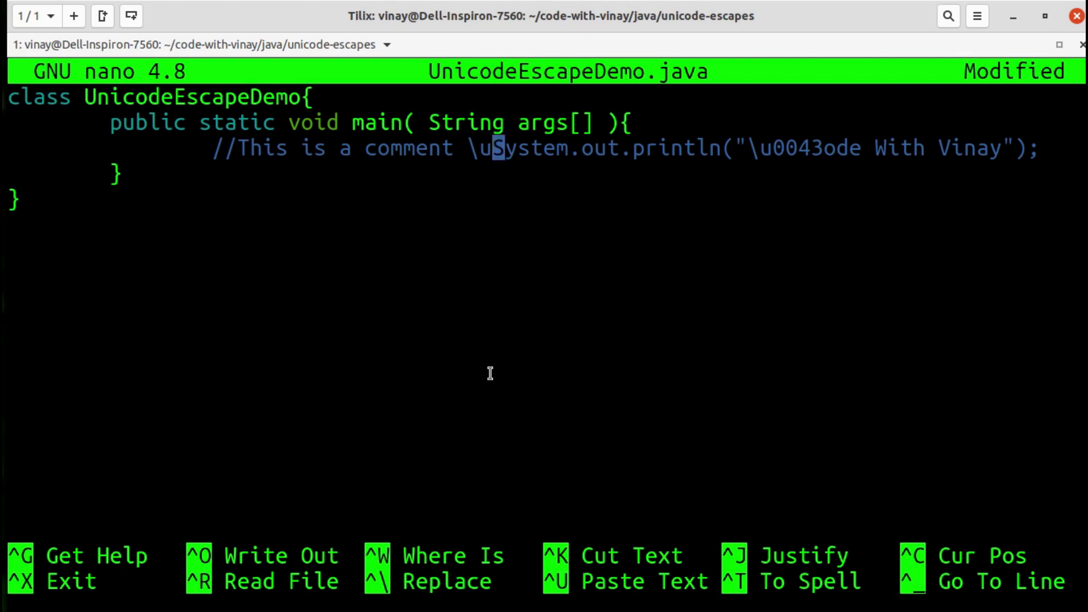
pyautogui.write('000')
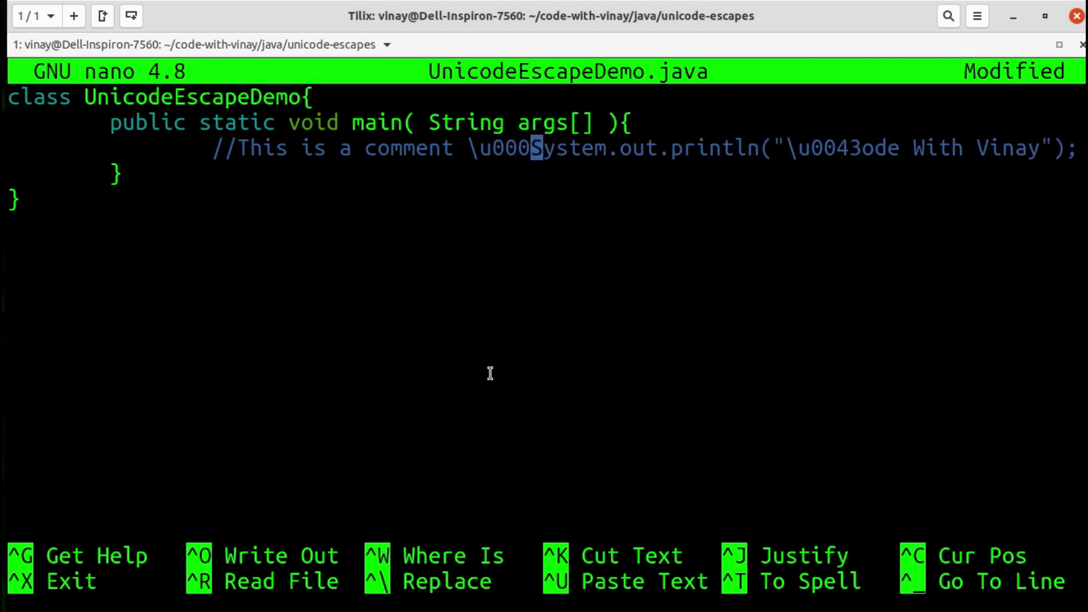
pyautogui.write('a')
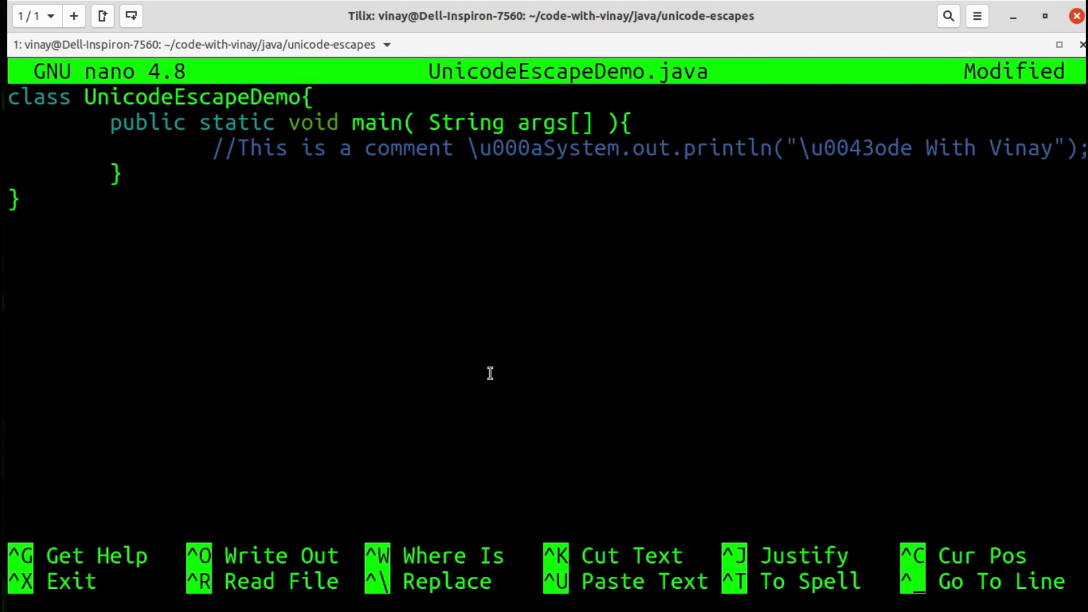
pyautogui.hotkey('ctrl', 'o')
pyautogui.press('Return')
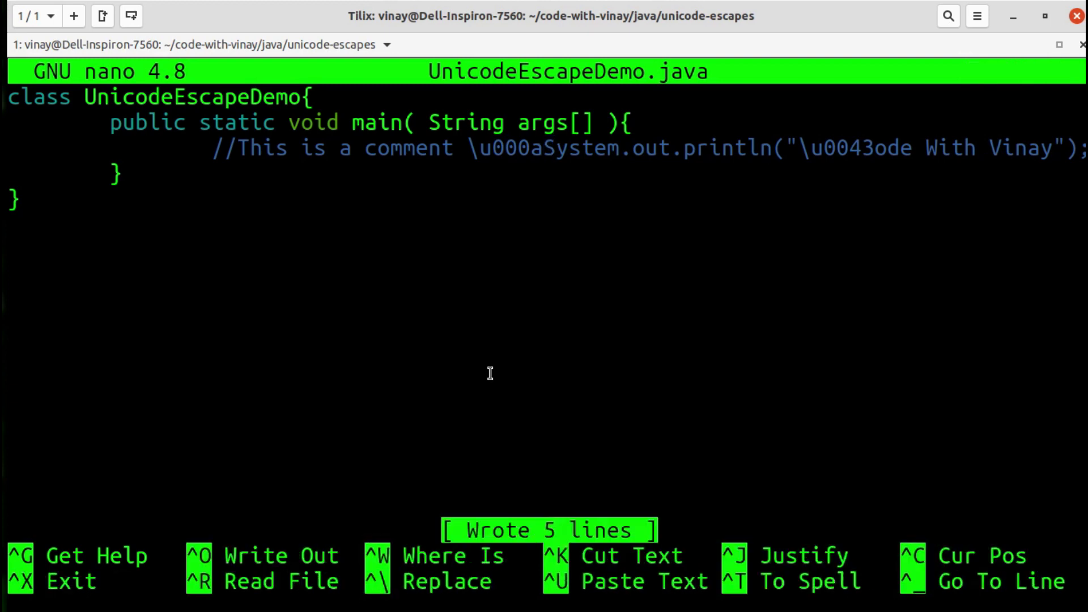
pyautogui.hotkey('ctrl', 'x')
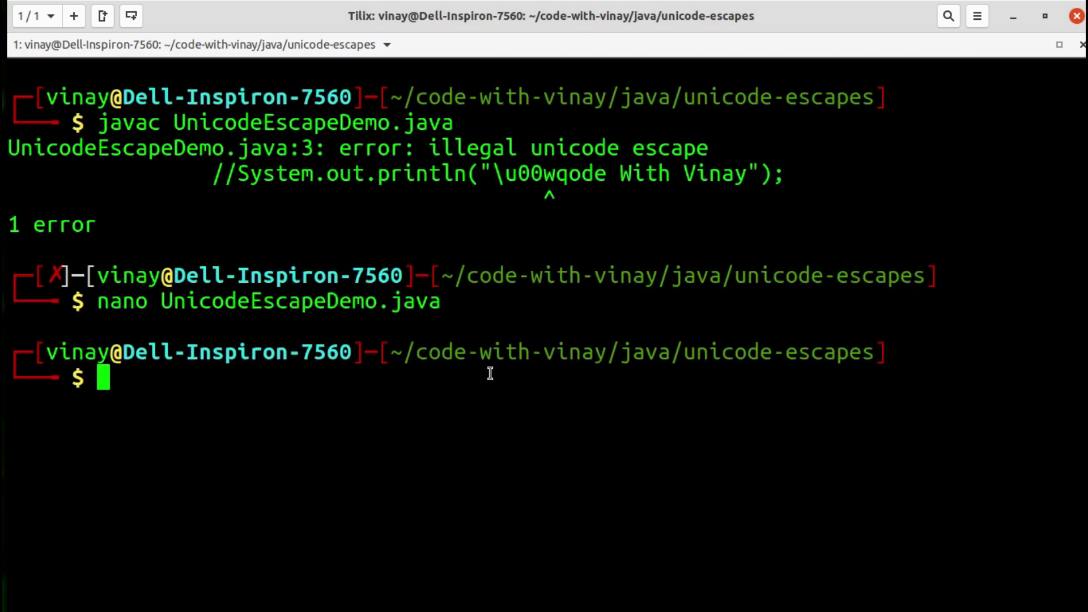
pyautogui.write('ja')
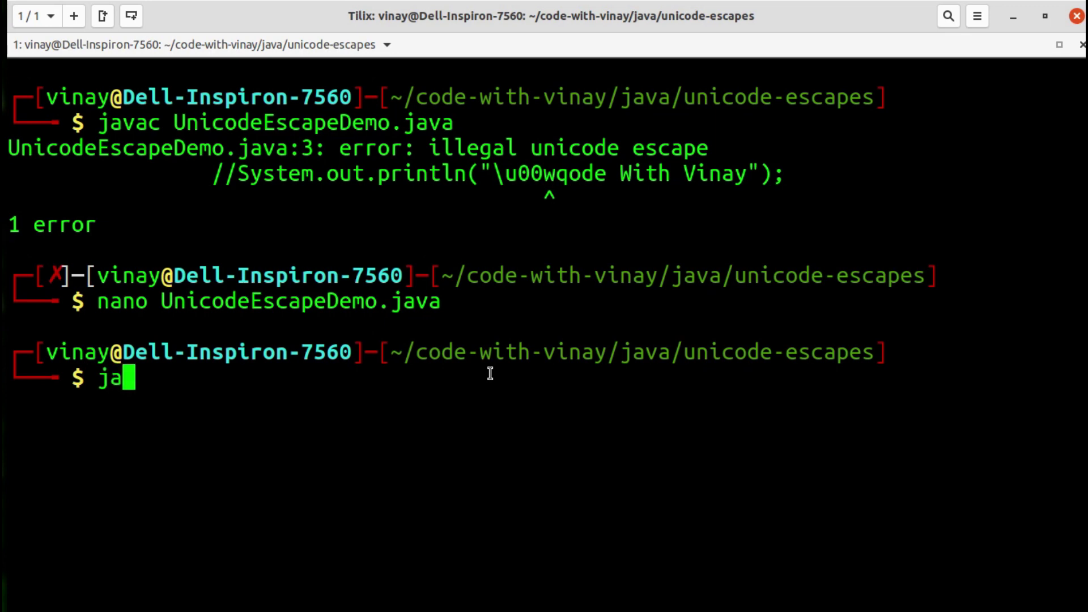
pyautogui.write('vac U')
# - Compile cleanly with javac and run java UnicodeEscapeDemo, printing Code With Vinay
pyautogui.press('Tab')
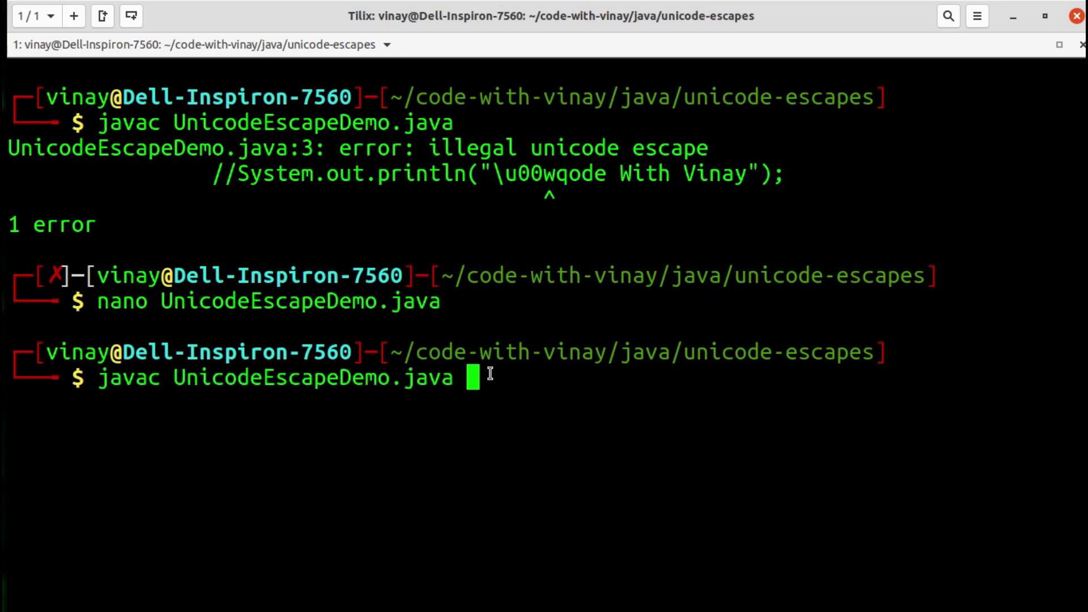
pyautogui.press('Return')
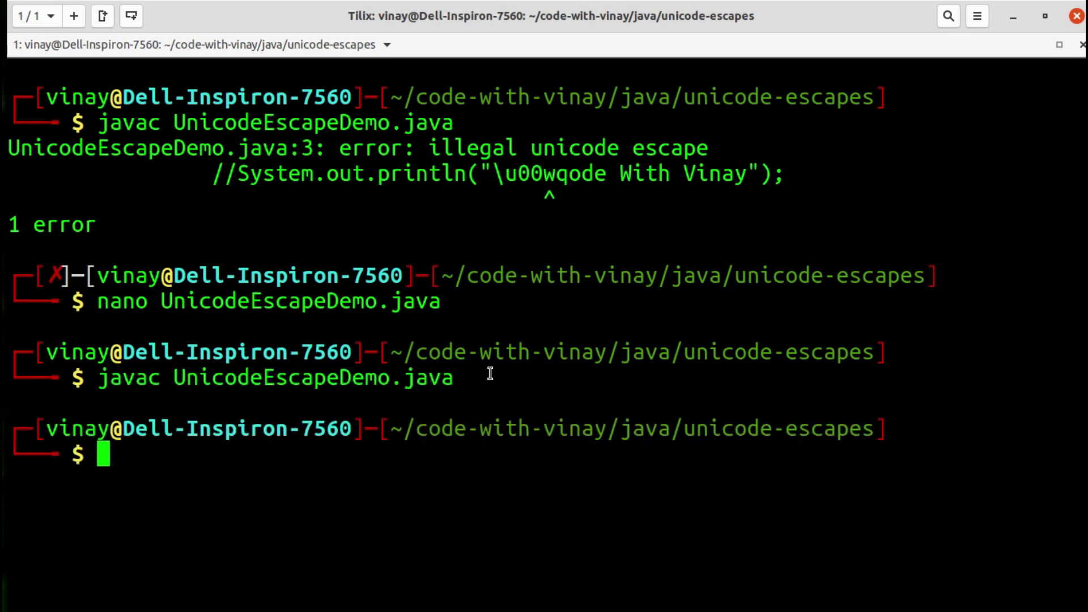
pyautogui.write('java')
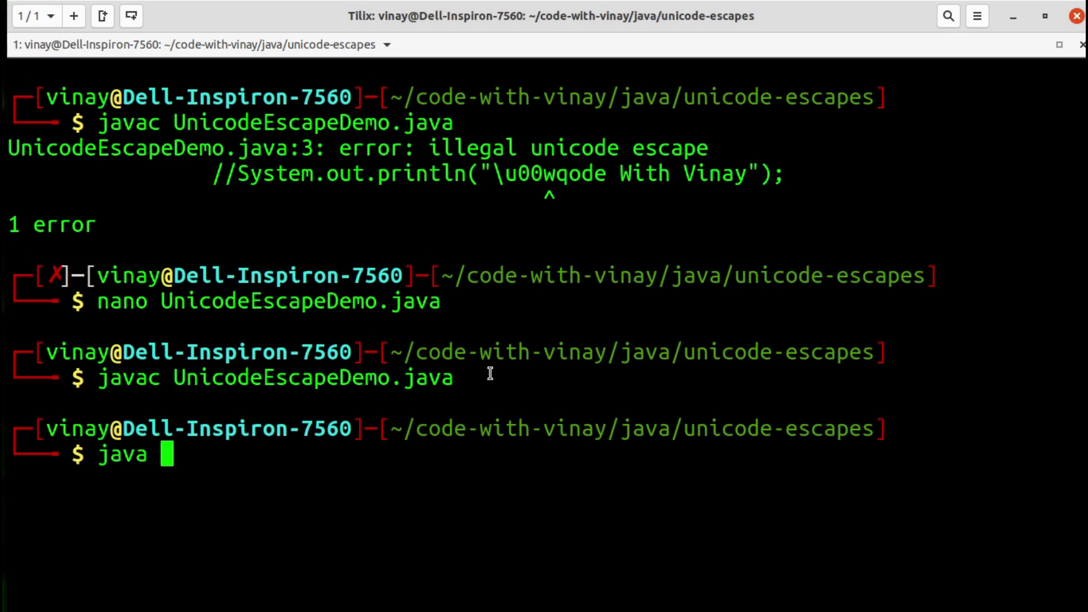
pyautogui.write(' Un')
pyautogui.press('Tab')
pyautogui.press('Return')
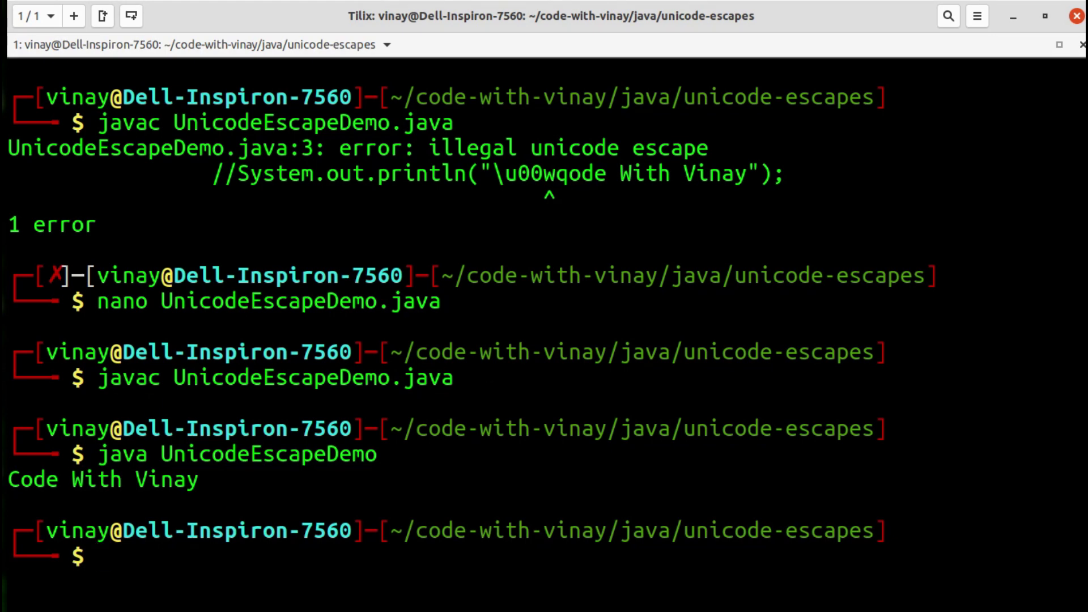
# - Reopen UnicodeEscapeDemo.java in nano and highlight the //This is a comment line and its \u000a escape
pyautogui.press('Up')
pyautogui.press('Up')
pyautogui.press('Up')
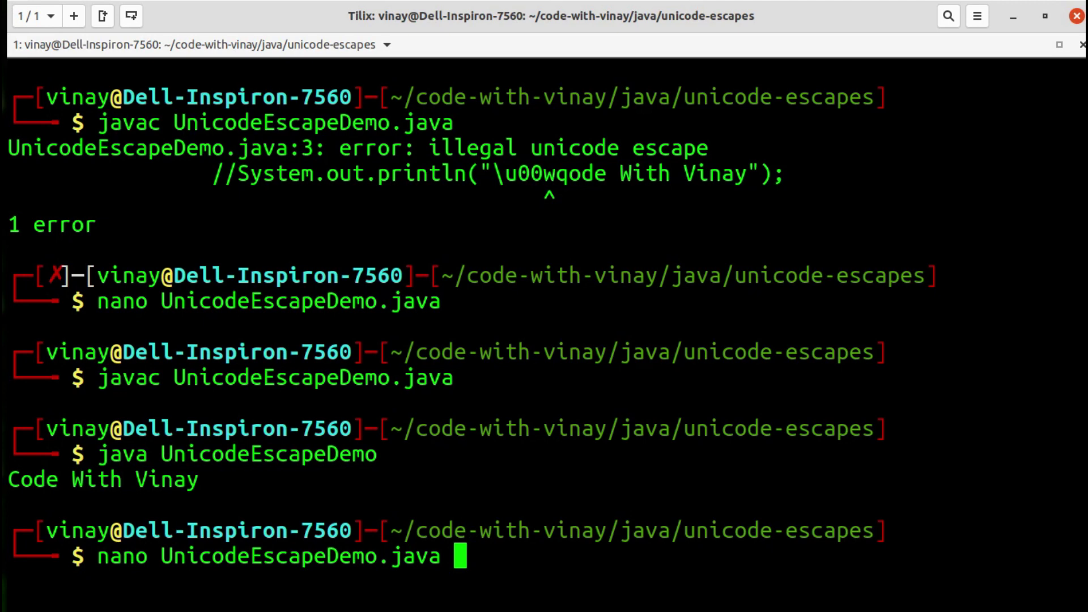
pyautogui.press('Return')
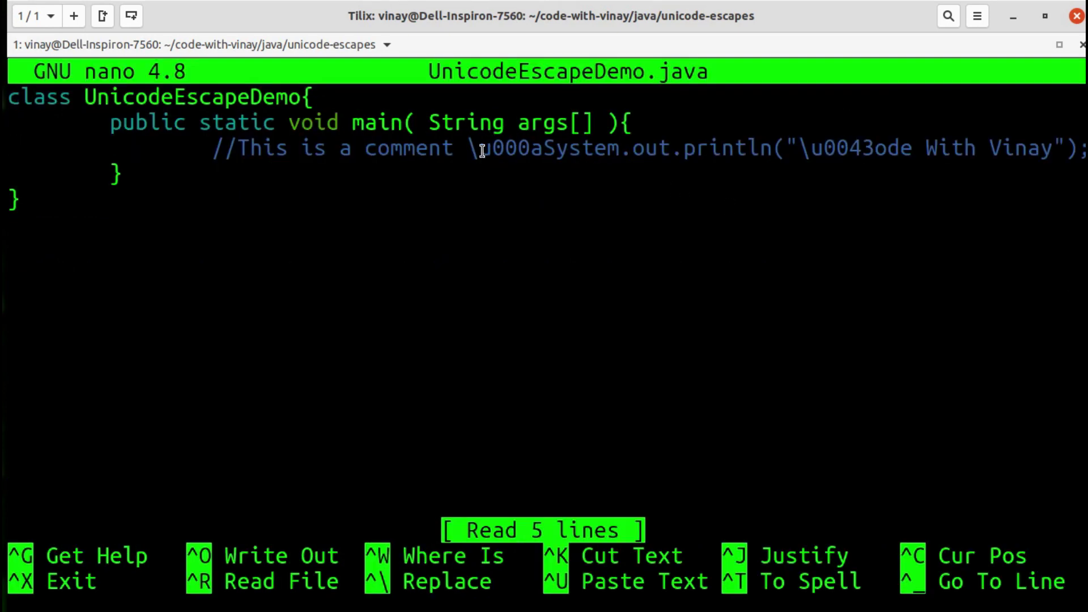
pyautogui.moveTo(468, 150); pyautogui.dragTo(544, 150)
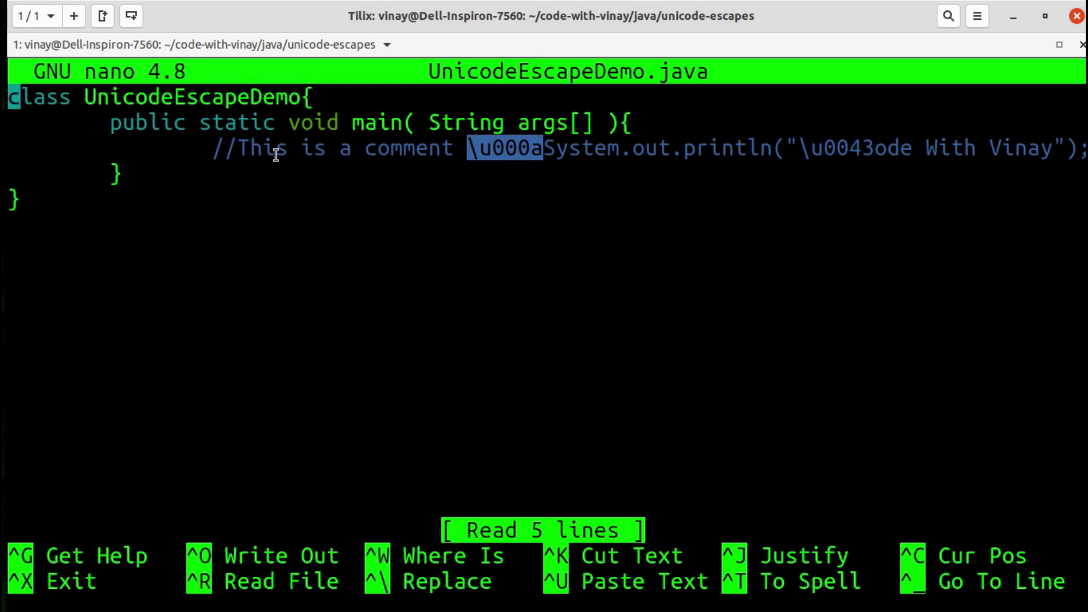
pyautogui.moveTo(214, 149); pyautogui.dragTo(467, 148)
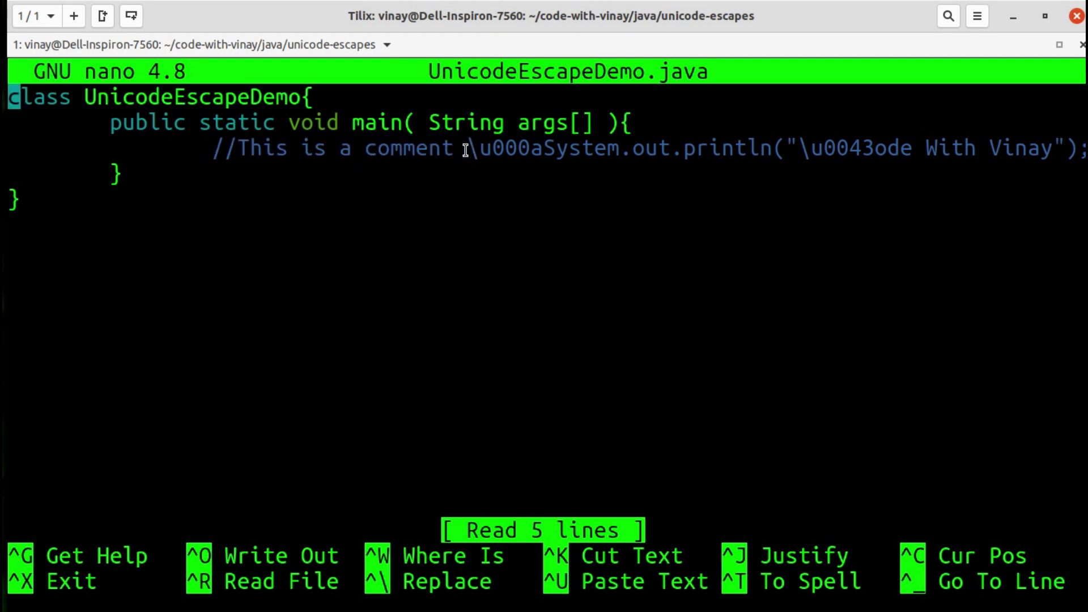
pyautogui.moveTo(468, 148); pyautogui.dragTo(537, 150)
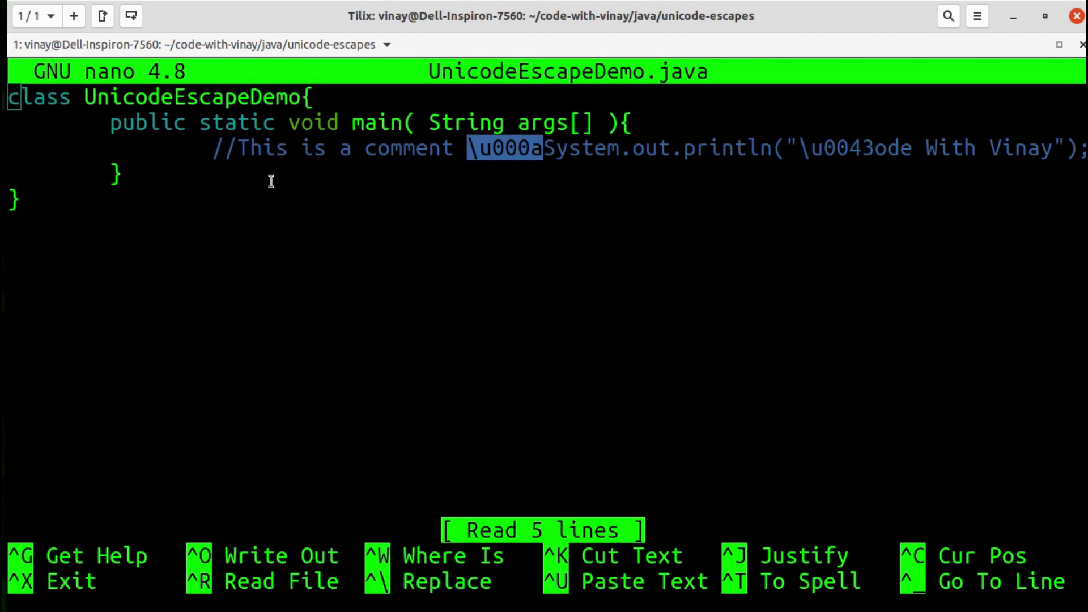
# - Exit nano leaving the file unchanged and clear the terminal screen
pyautogui.hotkey('ctrl', 'x')
pyautogui.hotkey('ctrl', 'l')
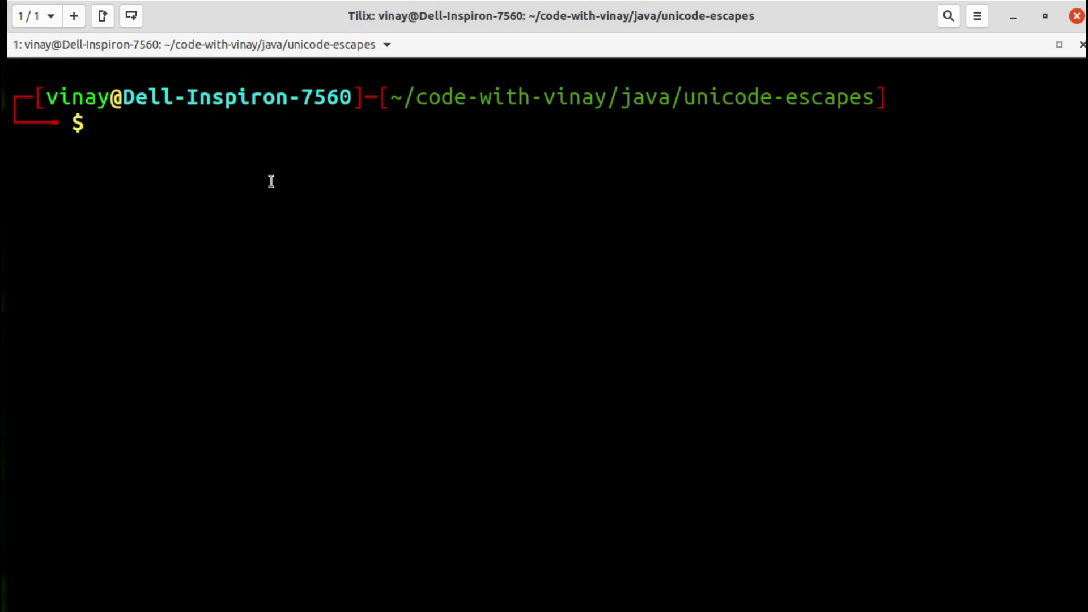
pyautogui.write('nat')
pyautogui.press('Tab')
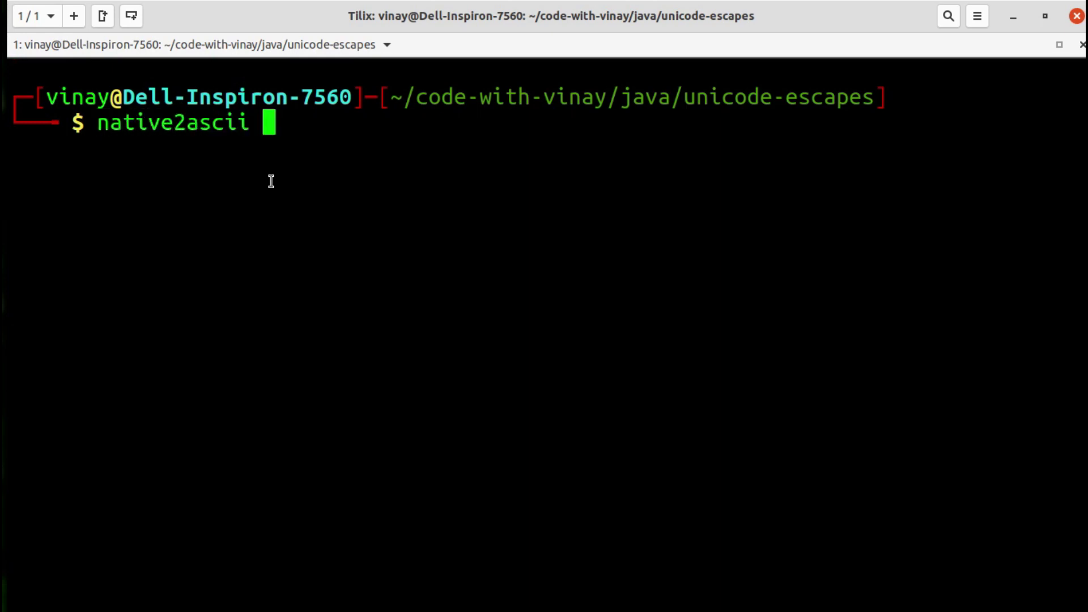
pyautogui.write('-rev')
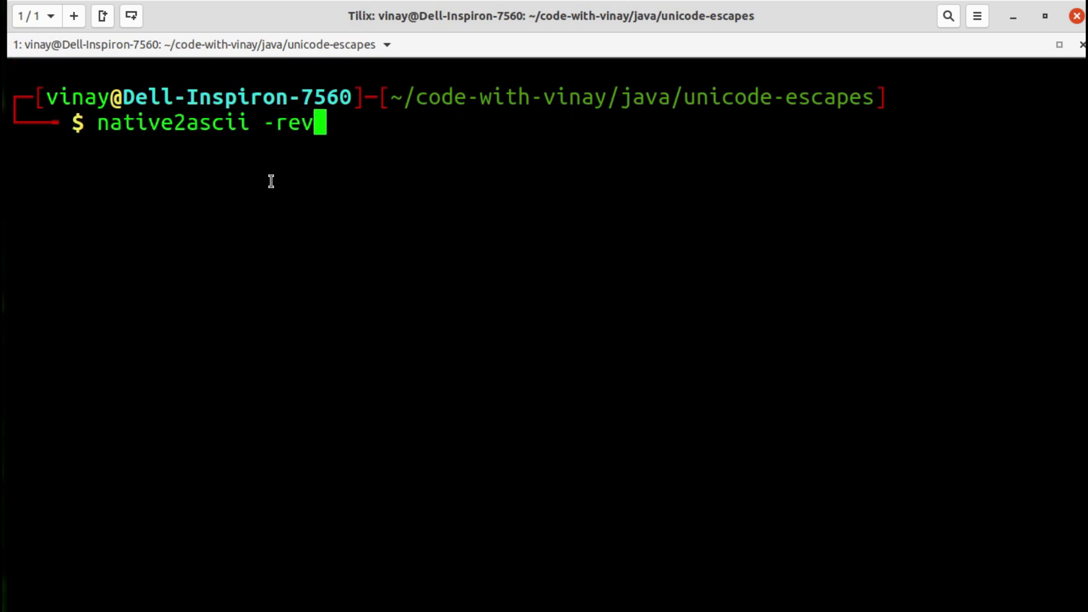
pyautogui.write('erse')
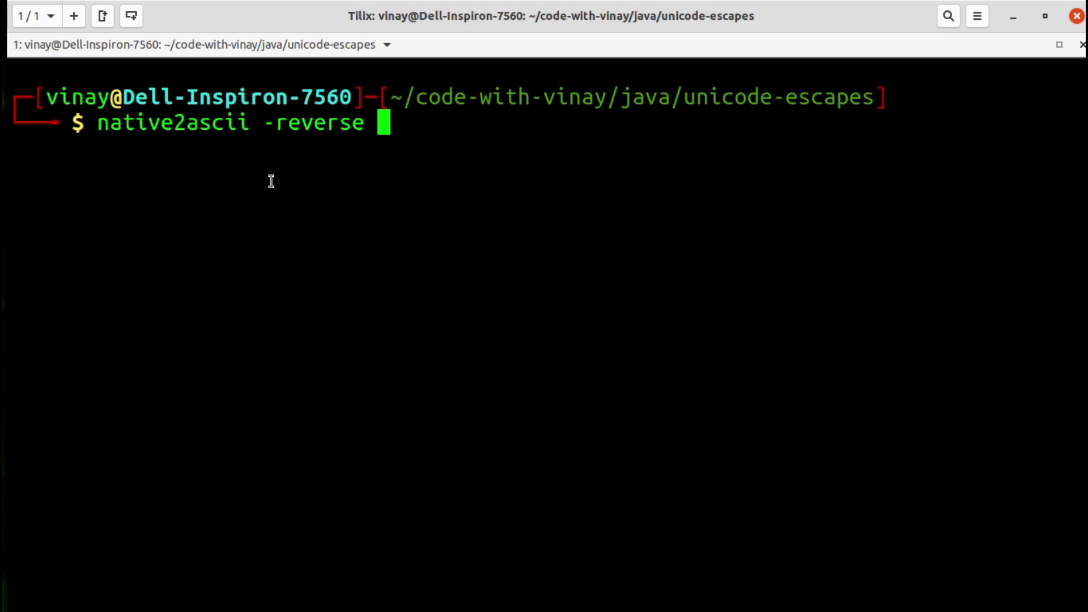
pyautogui.write('Un')
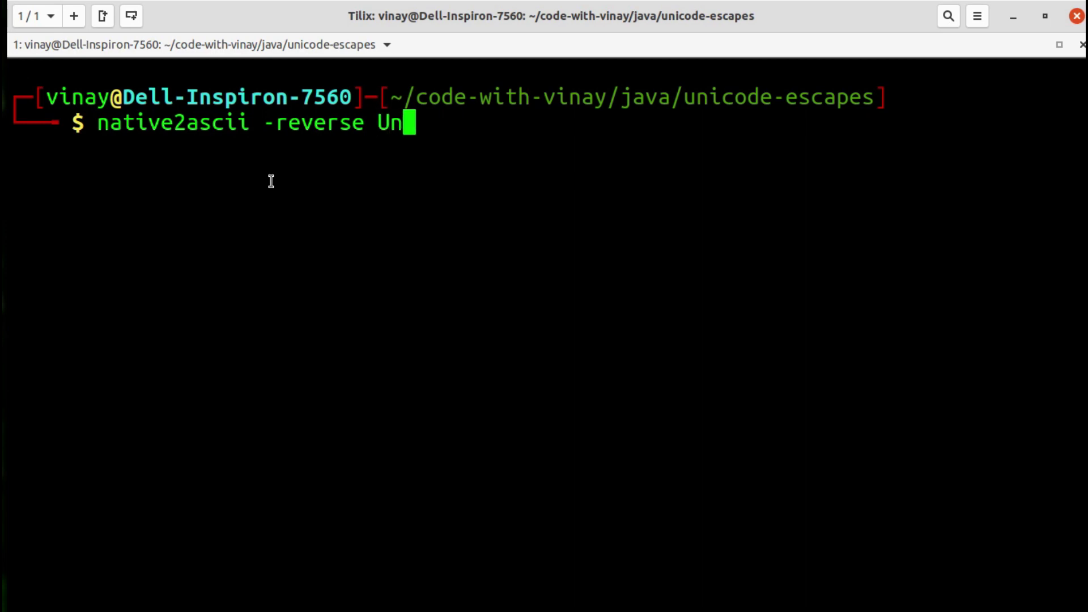
pyautogui.write('i')
pyautogui.press('Tab')
pyautogui.write('j')
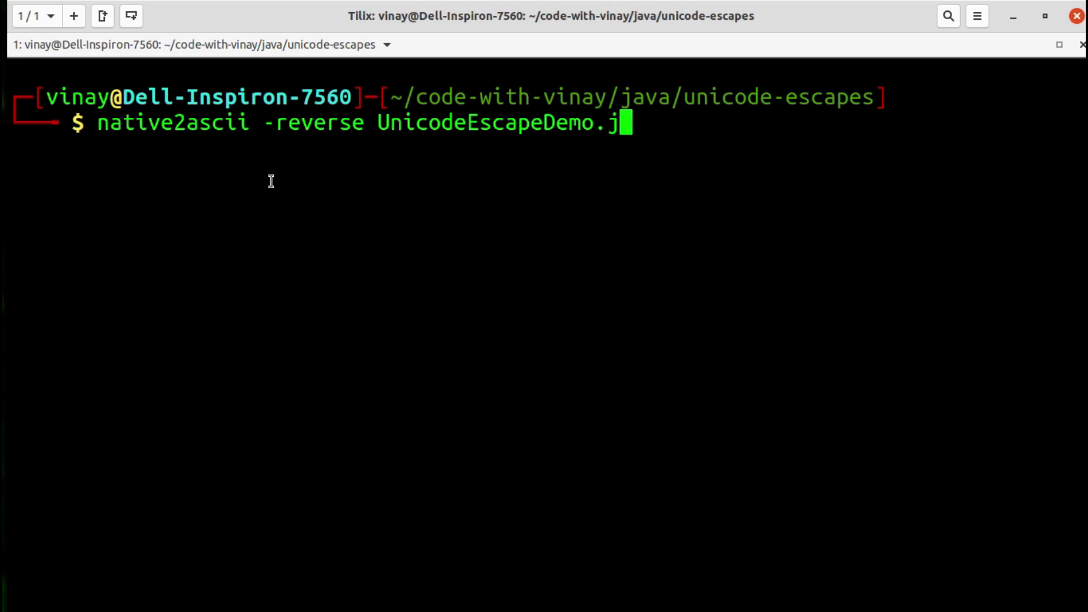
pyautogui.press('Tab')
pyautogui.press('Return')
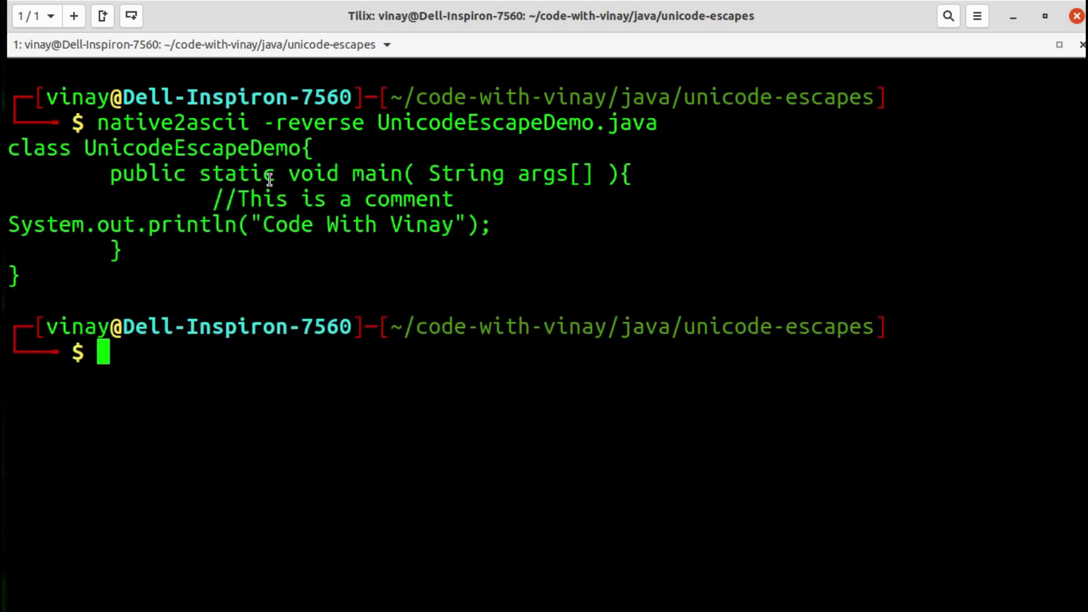
pyautogui.moveTo(212, 198); pyautogui.dragTo(451, 201)
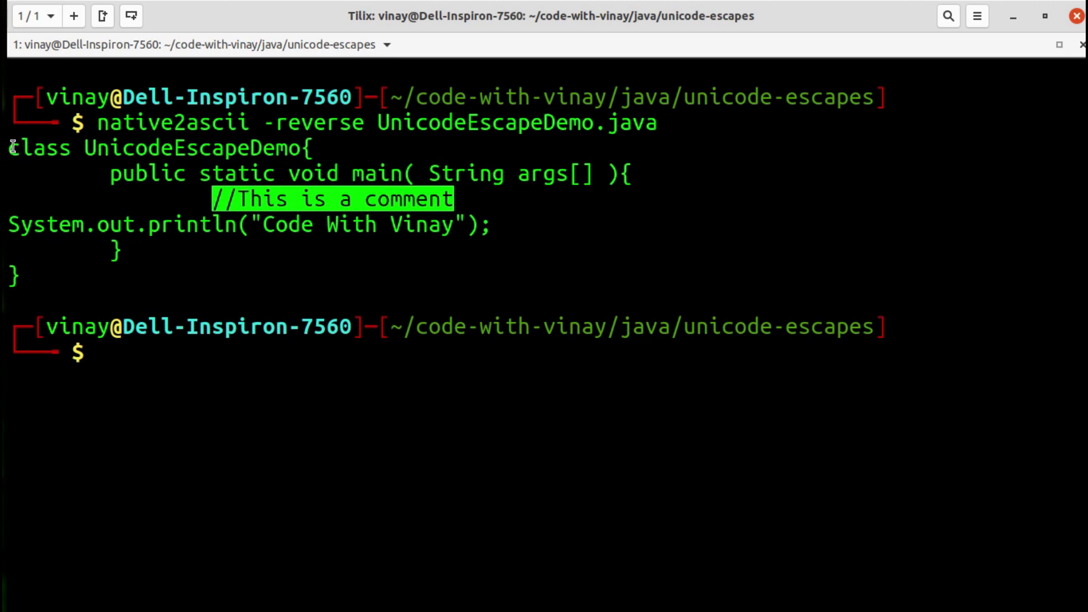
pyautogui.moveTo(7, 152); pyautogui.dragTo(36, 262)
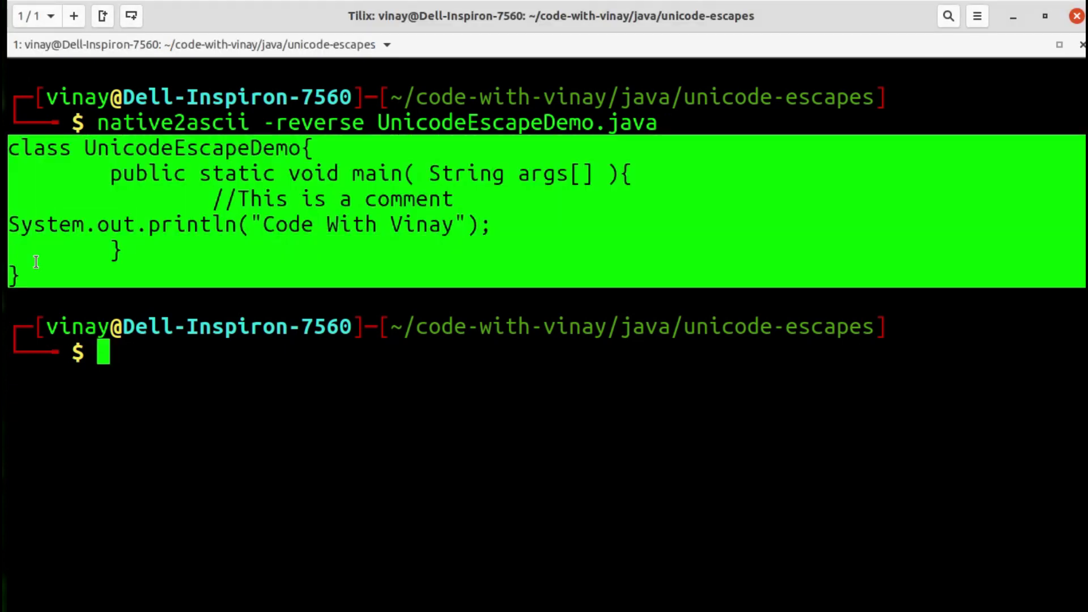
pyautogui.click(47, 265)
pyautogui.moveTo(9, 223); pyautogui.dragTo(495, 226)
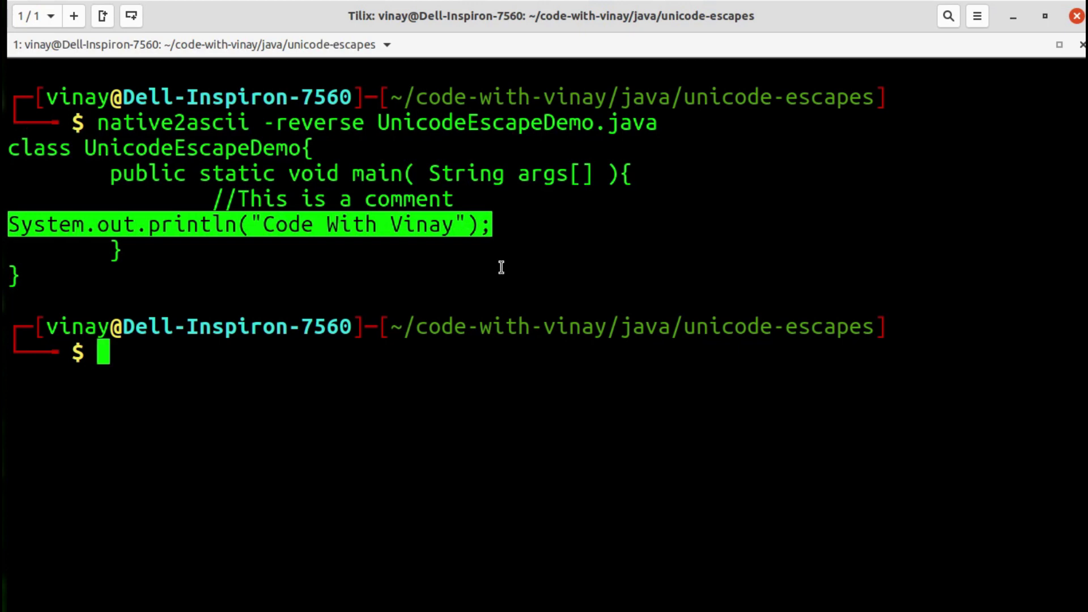
pyautogui.click(501, 268)
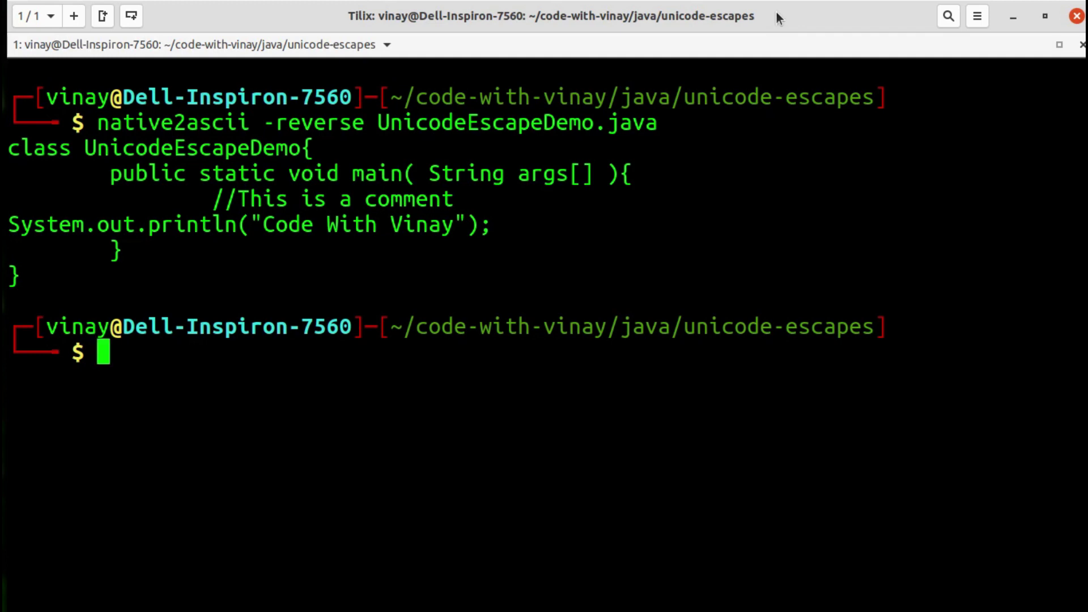
pyautogui.hotkey('ctrl', 'l')
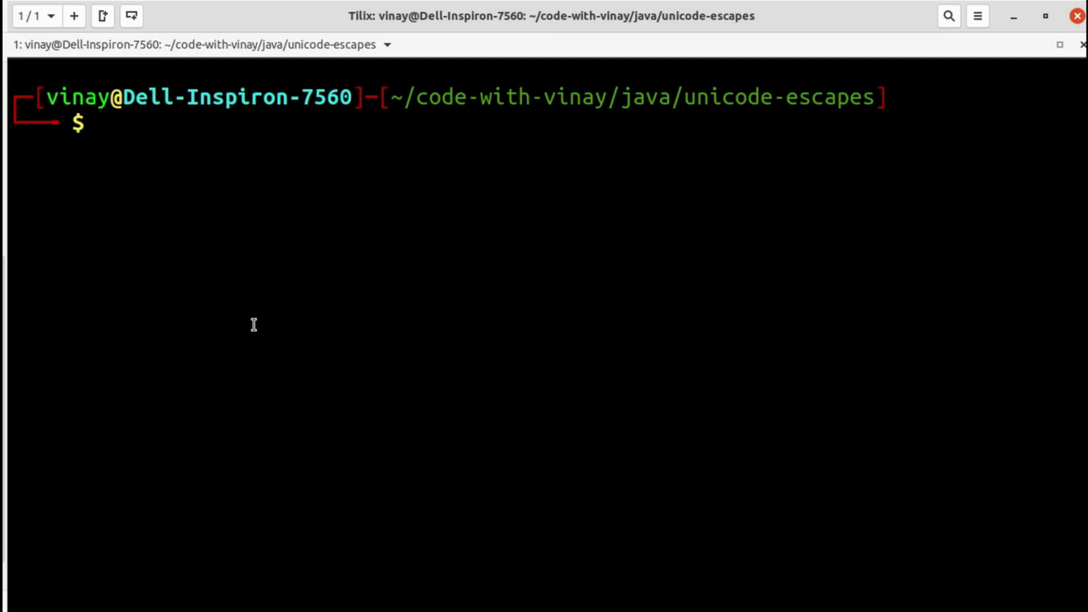
pyautogui.write('cat Un')
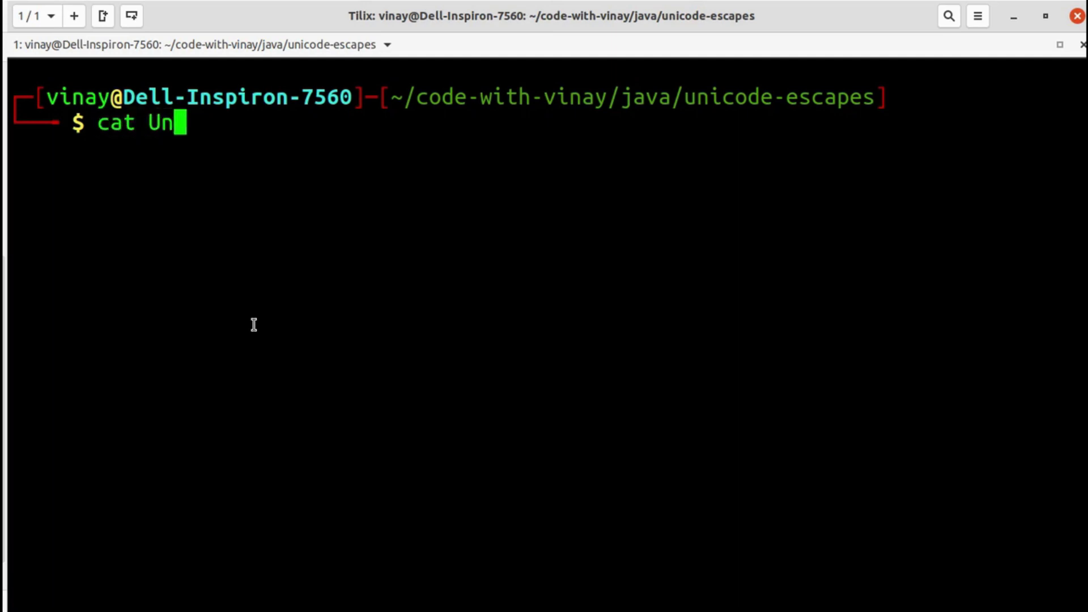
pyautogui.write('i')
# - Display the fully Unicode-escaped UnicodeEscapeDemo.java with cat
pyautogui.press('Tab')
pyautogui.write('java')
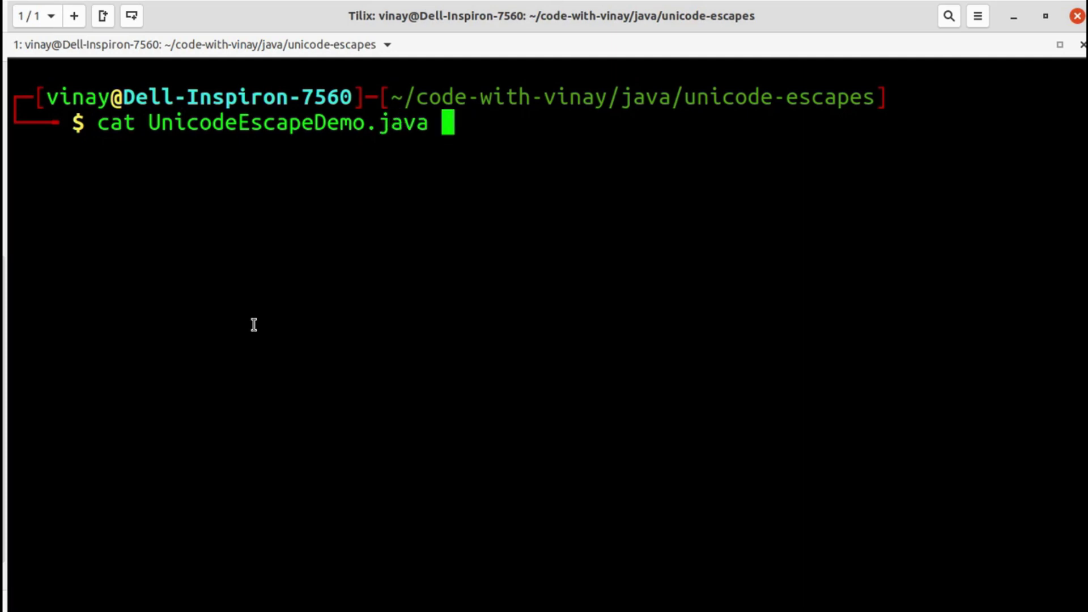
pyautogui.press('Return')
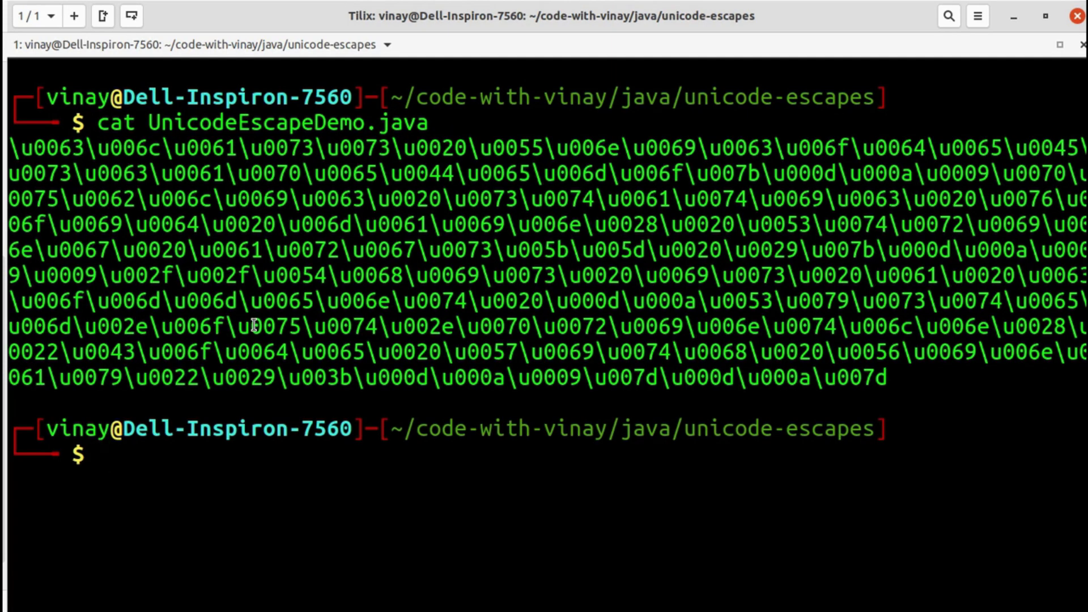
pyautogui.write('javac')
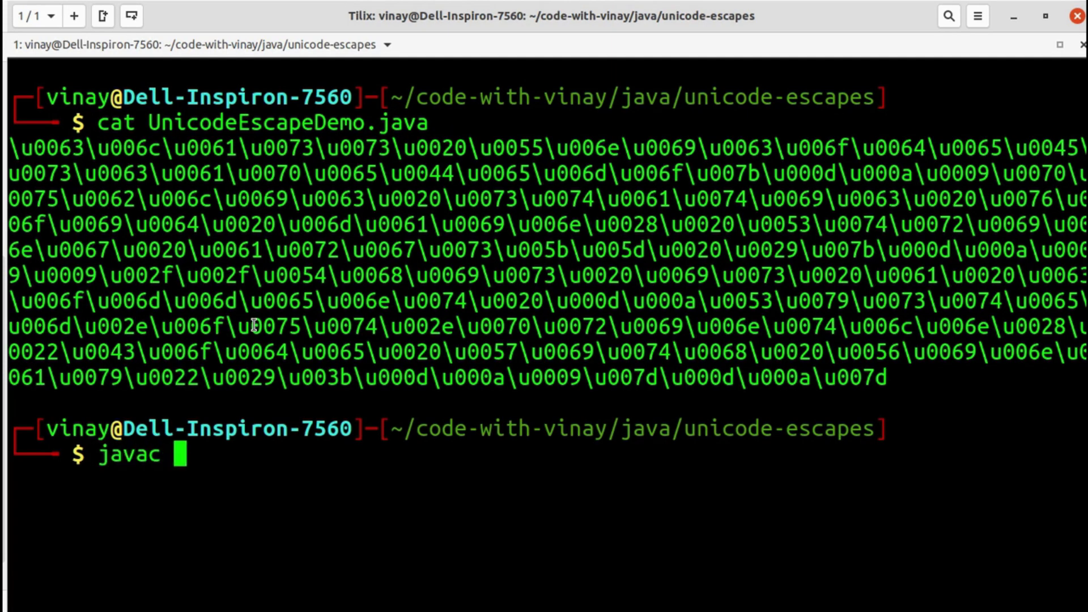
pyautogui.write('Un')
# - Compile UnicodeEscapeDemo.java with javac and run it, printing Code With Vinay
pyautogui.press('Tab')
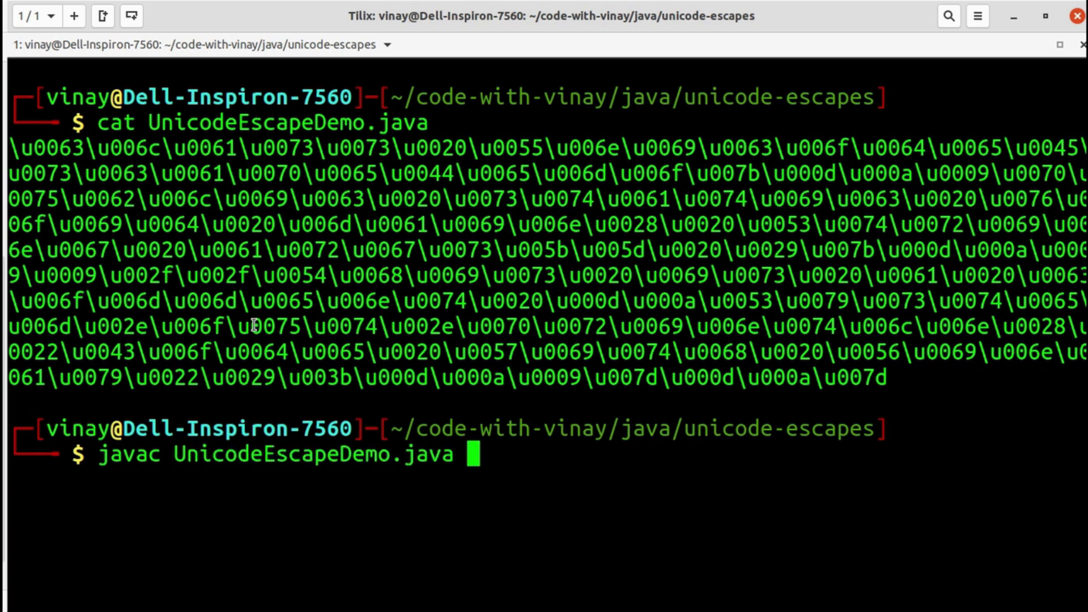
pyautogui.press('Return')
pyautogui.write('java')
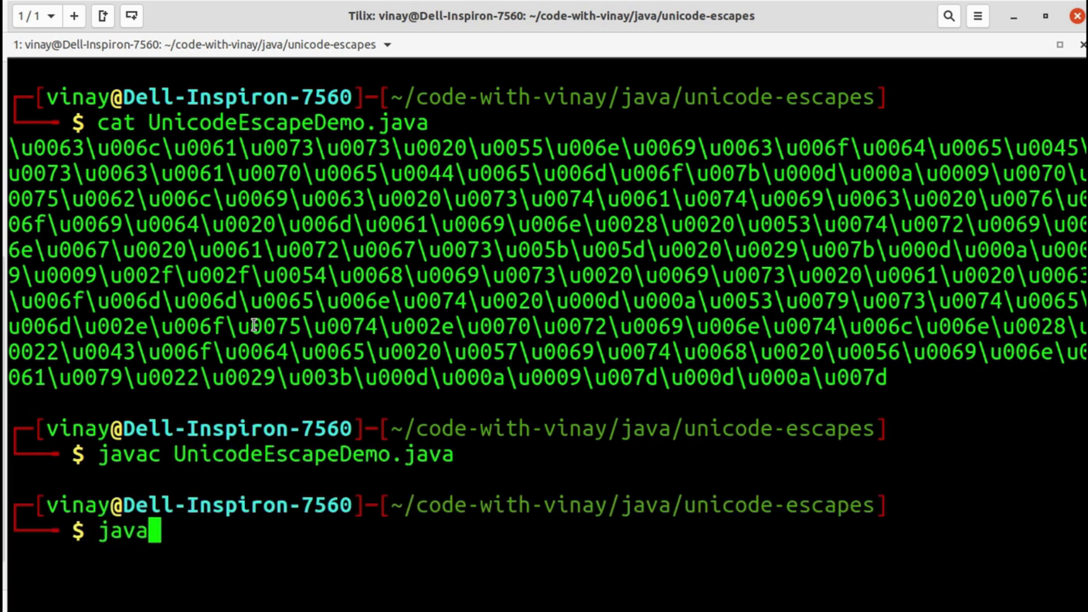
pyautogui.write(' Un')
pyautogui.press('Tab')
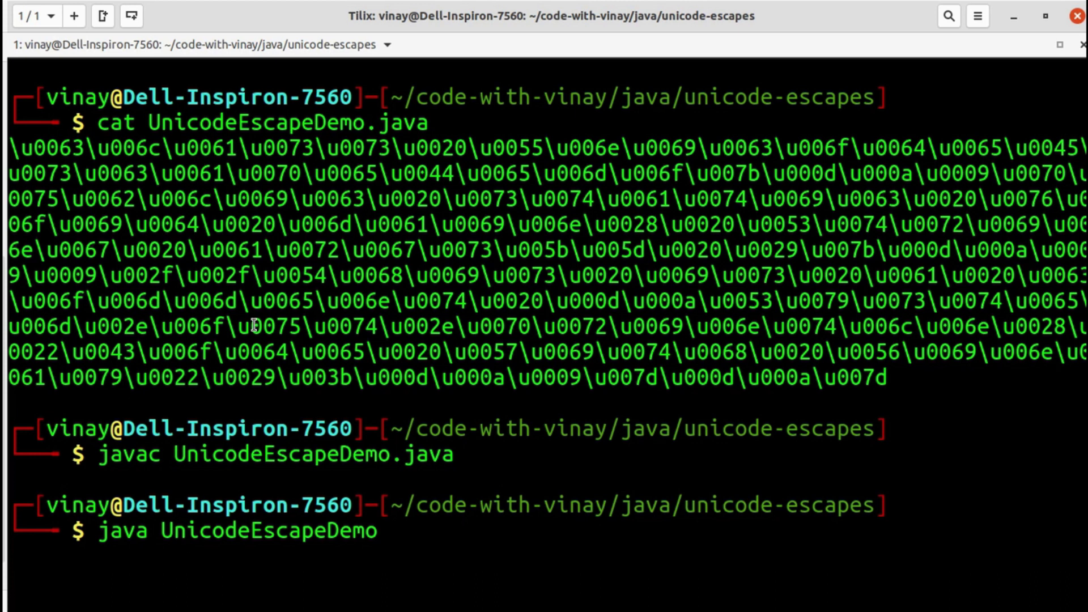
pyautogui.press('Return')
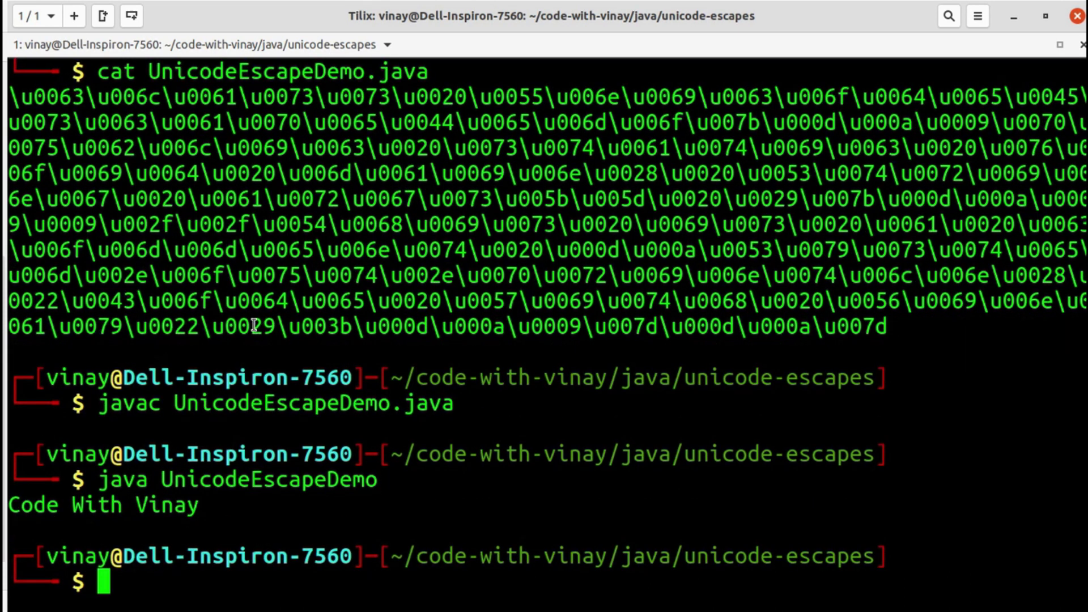